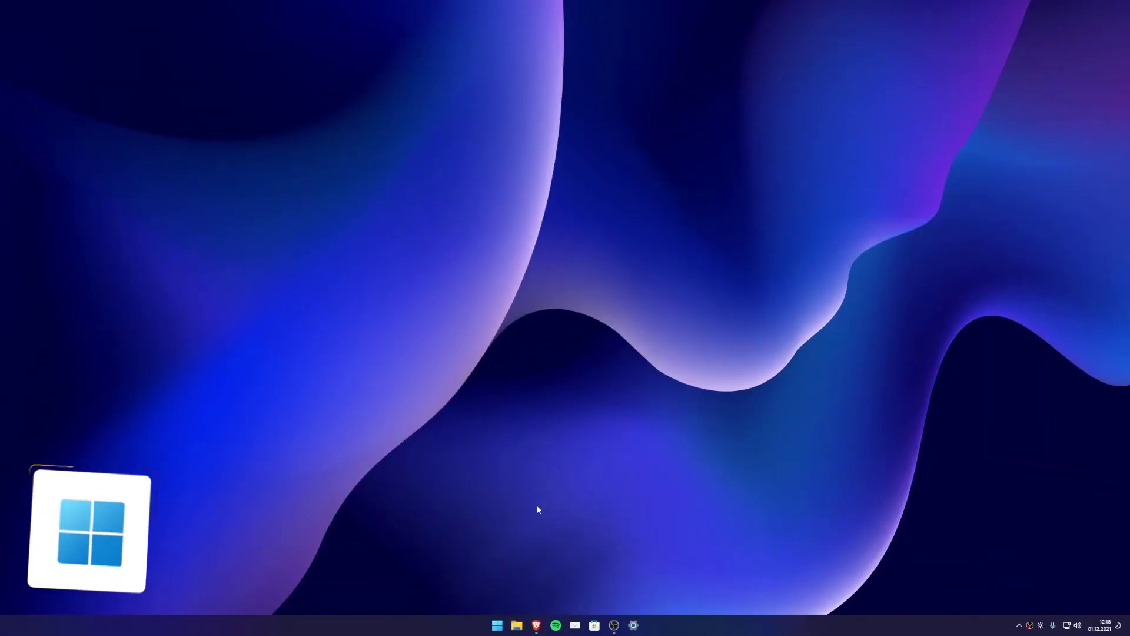
Search Google for 'hdmi dummy dongle' in Brave, then minimize the browser.
left_click(537, 626)
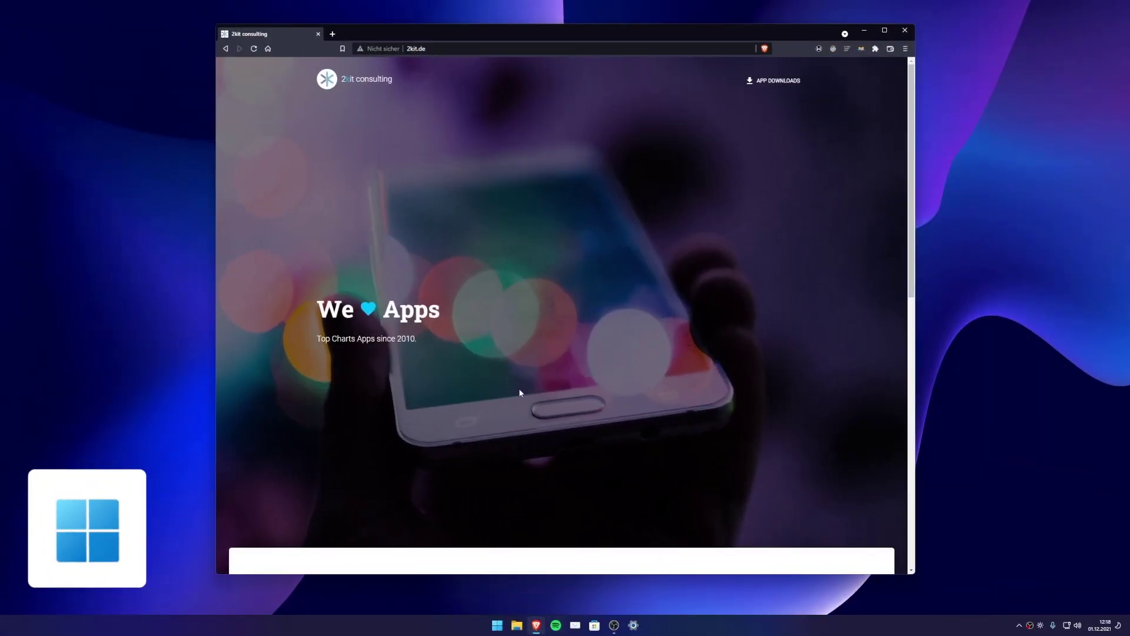
left_click(479, 48)
type("hdmi")
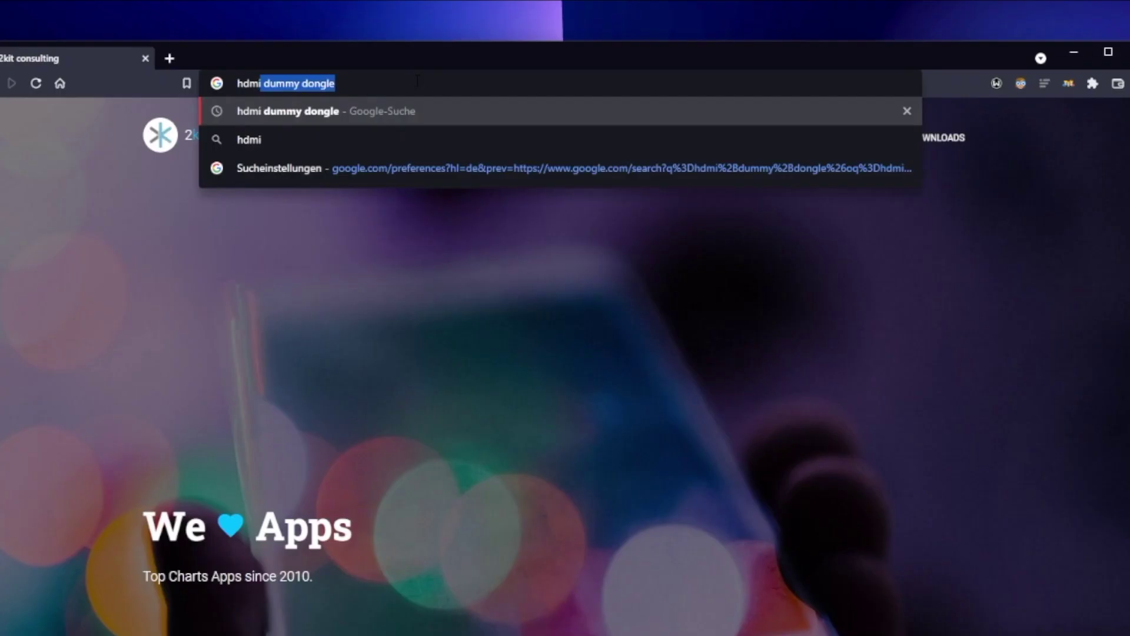
type(" dummy dongle")
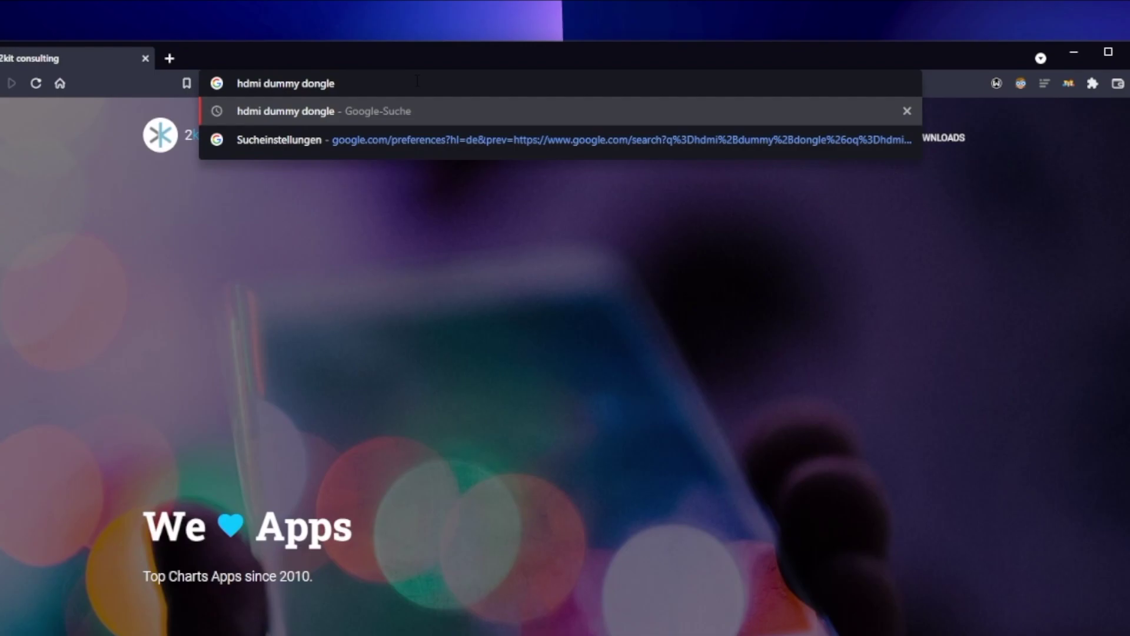
key("Return")
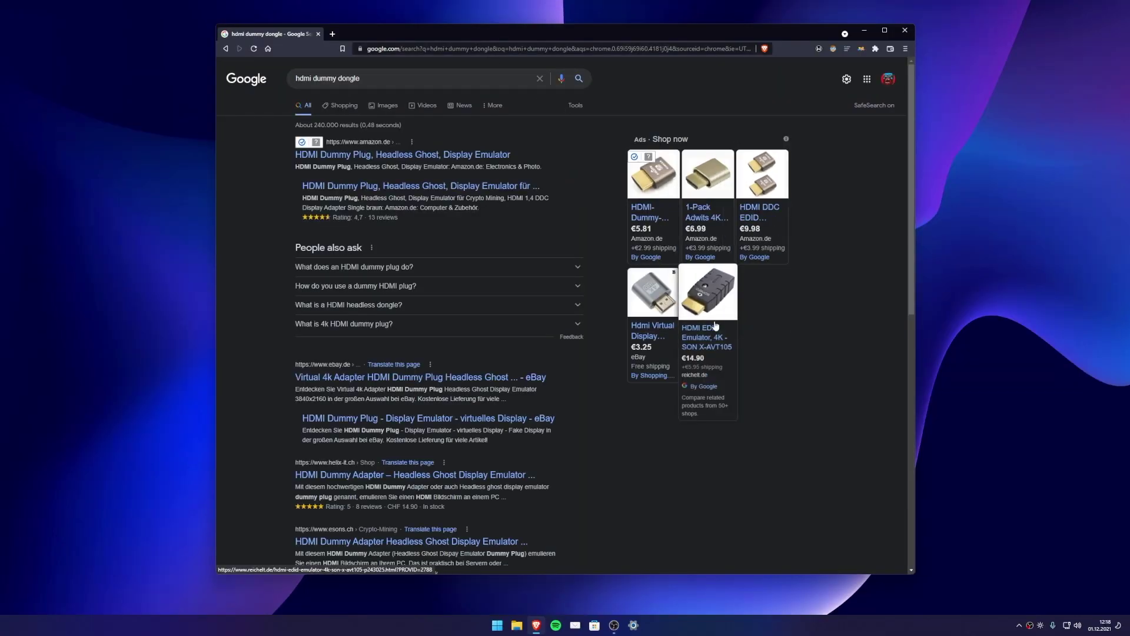
mouse_move(647, 334)
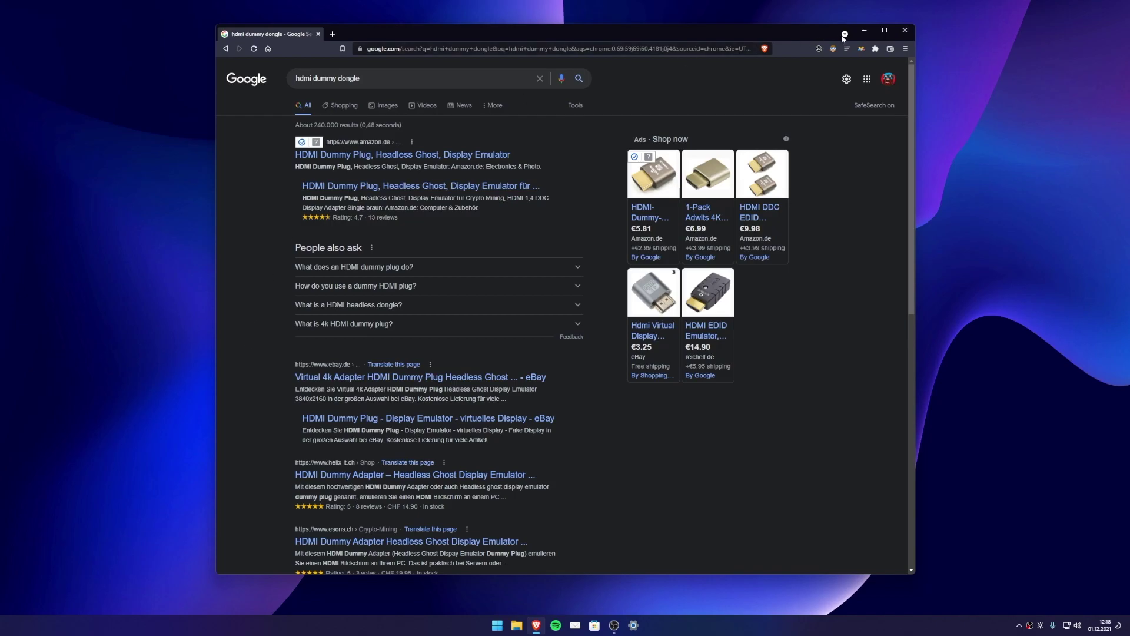
left_click(864, 30)
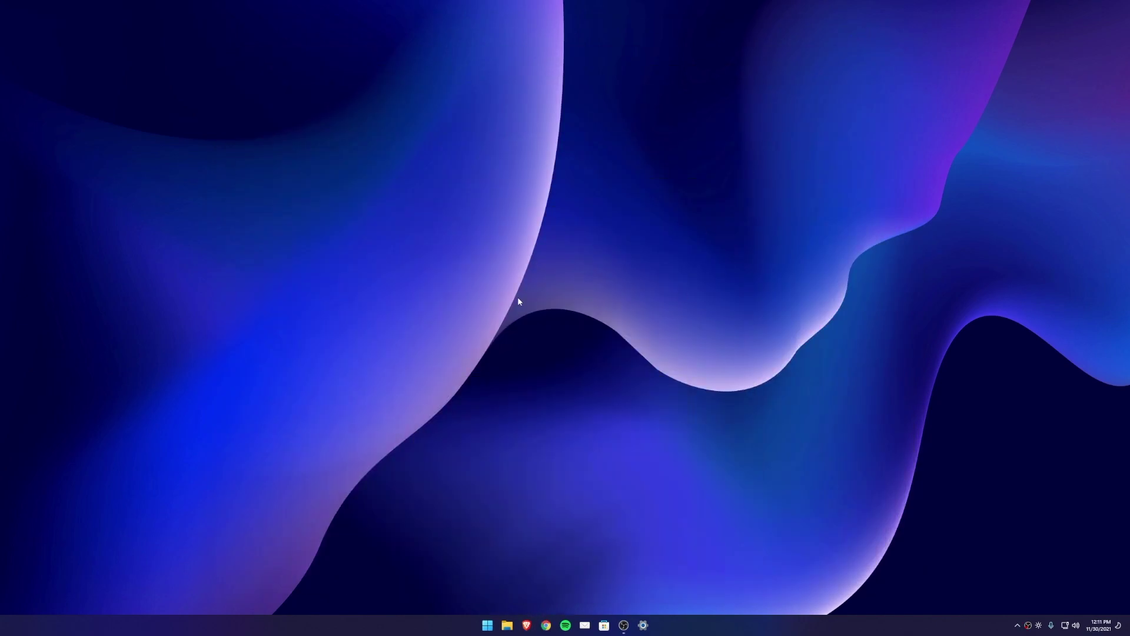
In Display settings, keep display 2 extended at 1920 × 1080 resolution.
right_click(517, 298)
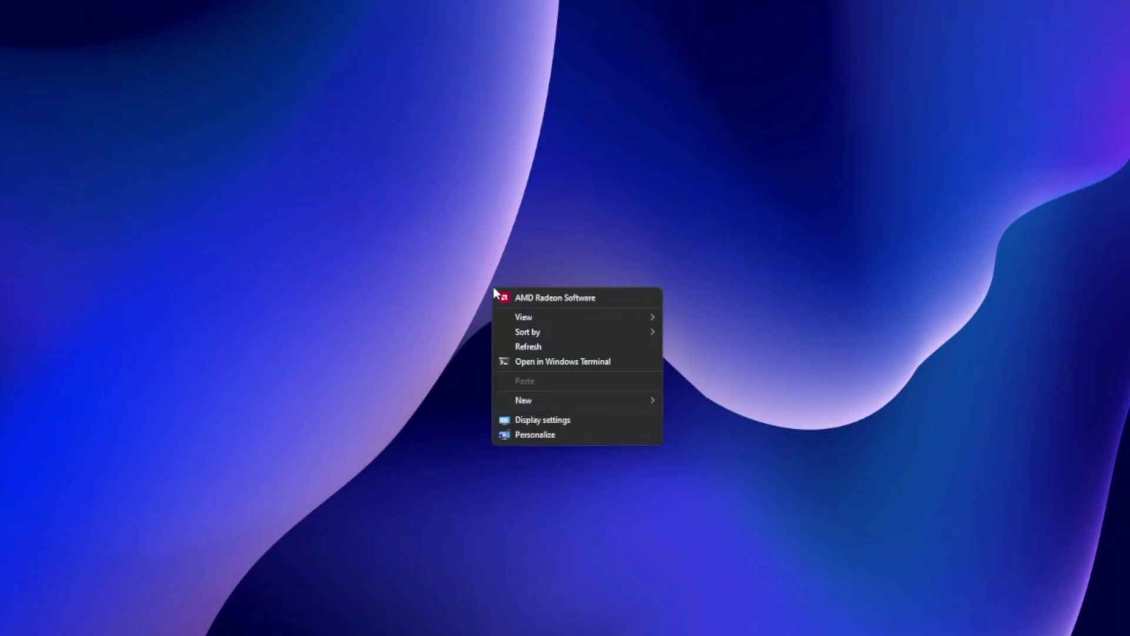
left_click(540, 419)
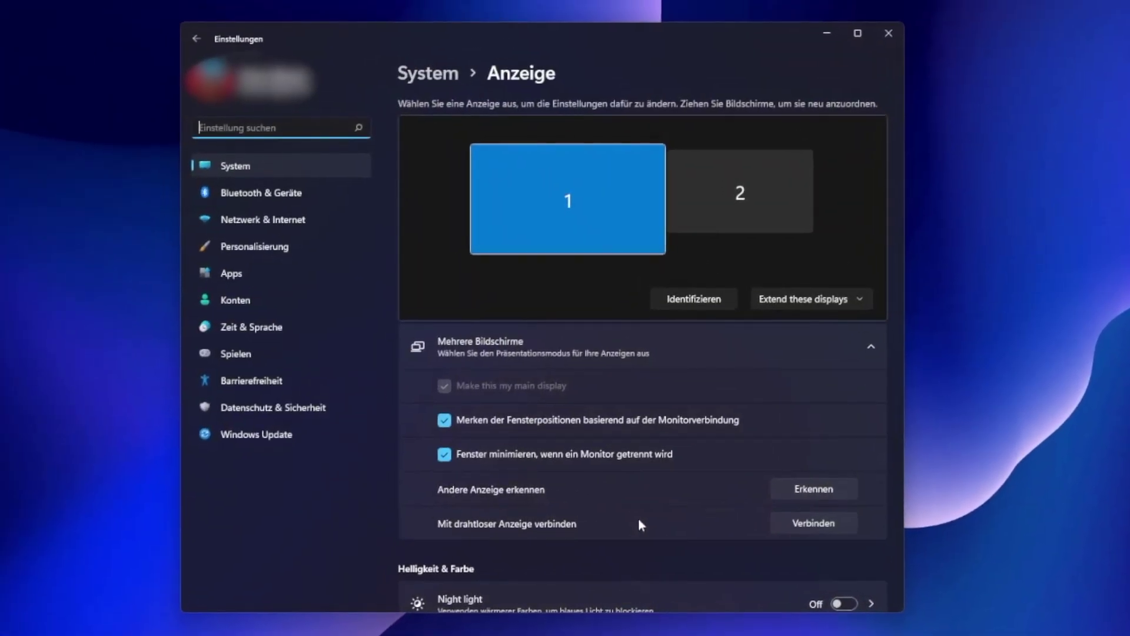
left_click(743, 203)
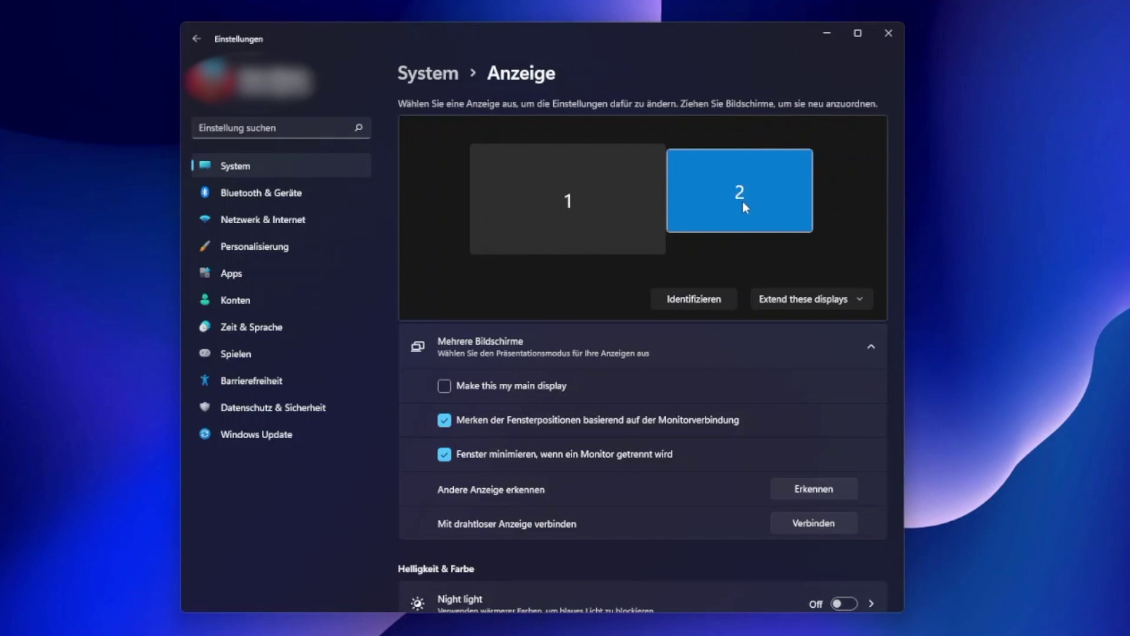
left_click(762, 301)
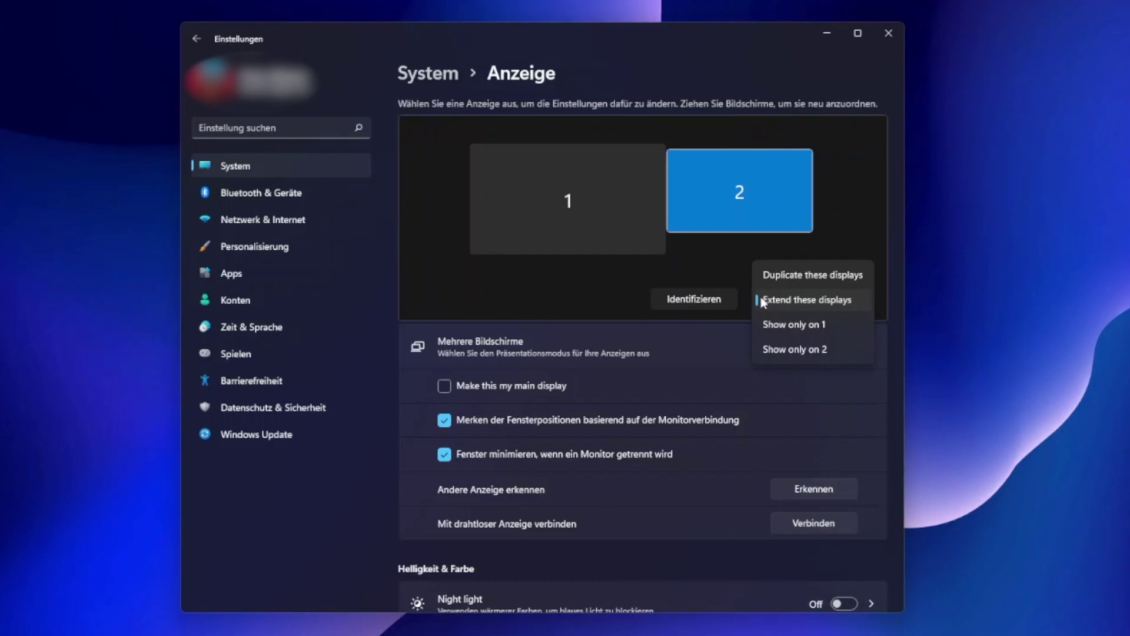
left_click(682, 346)
scroll(824, 492, "down", 6)
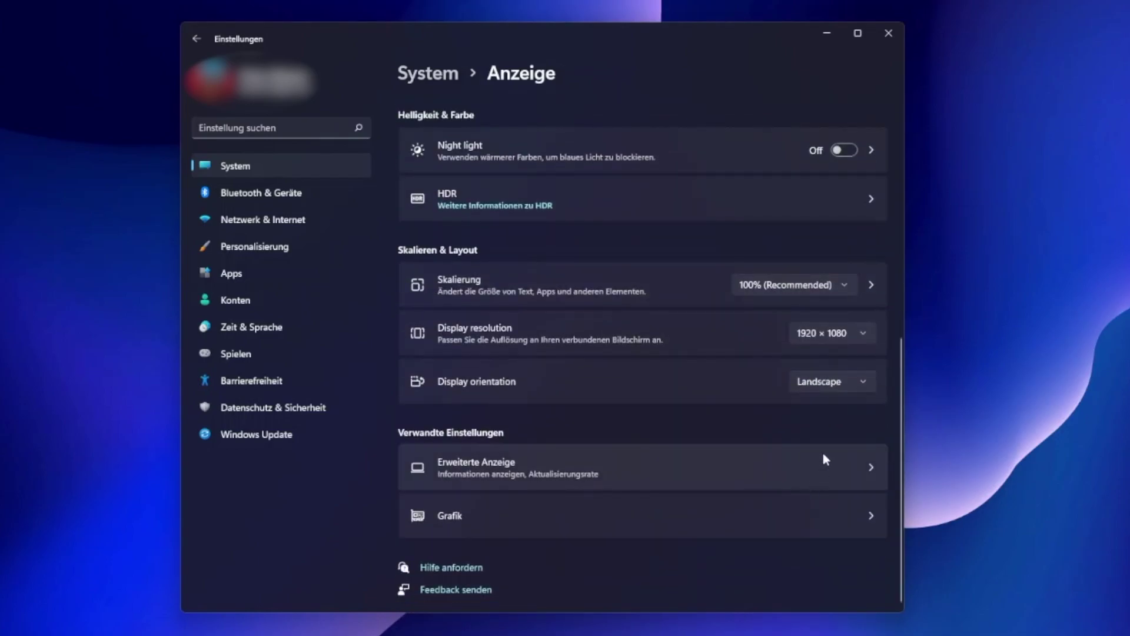
left_click(860, 333)
left_click(777, 336)
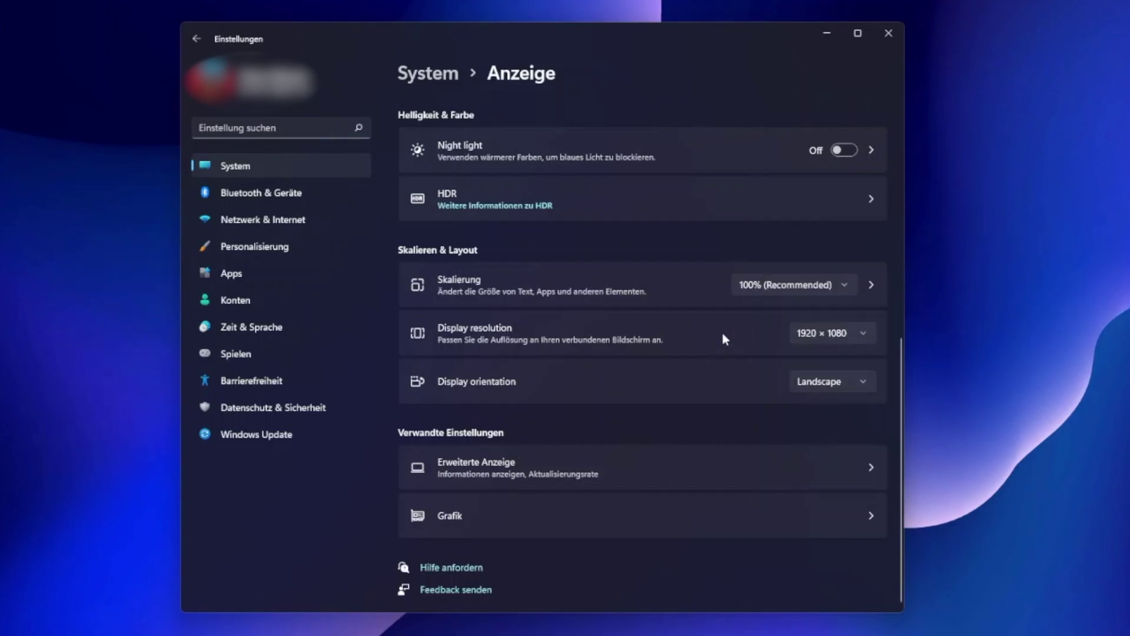
Select display 1 and review its resolution options.
scroll(722, 333, "up", 6)
left_click(620, 249)
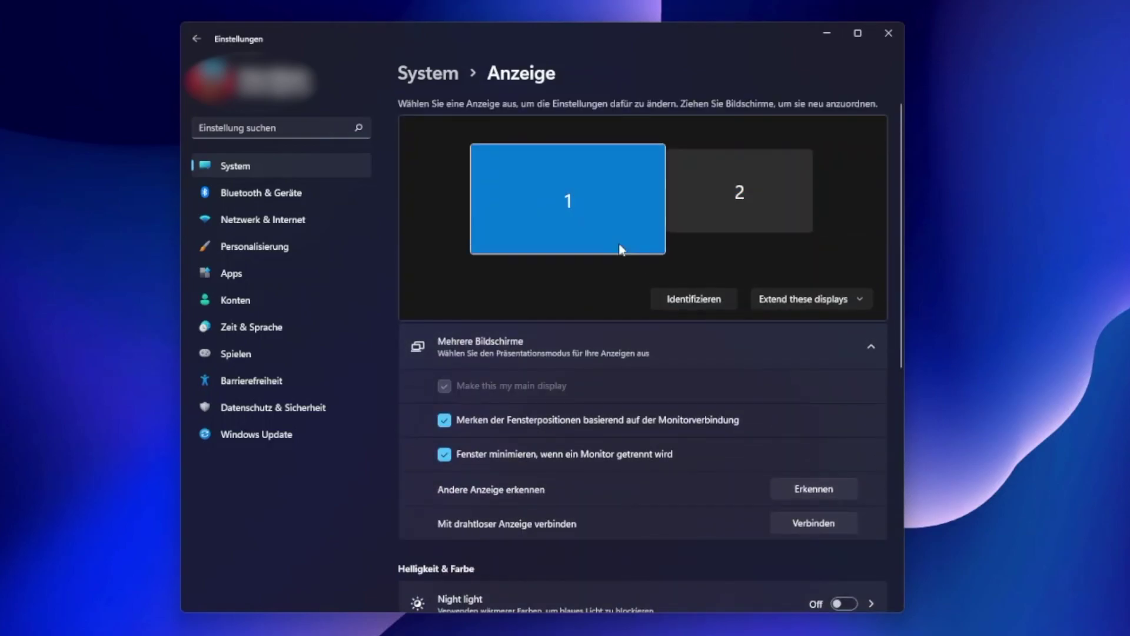
scroll(619, 249, "down", 6)
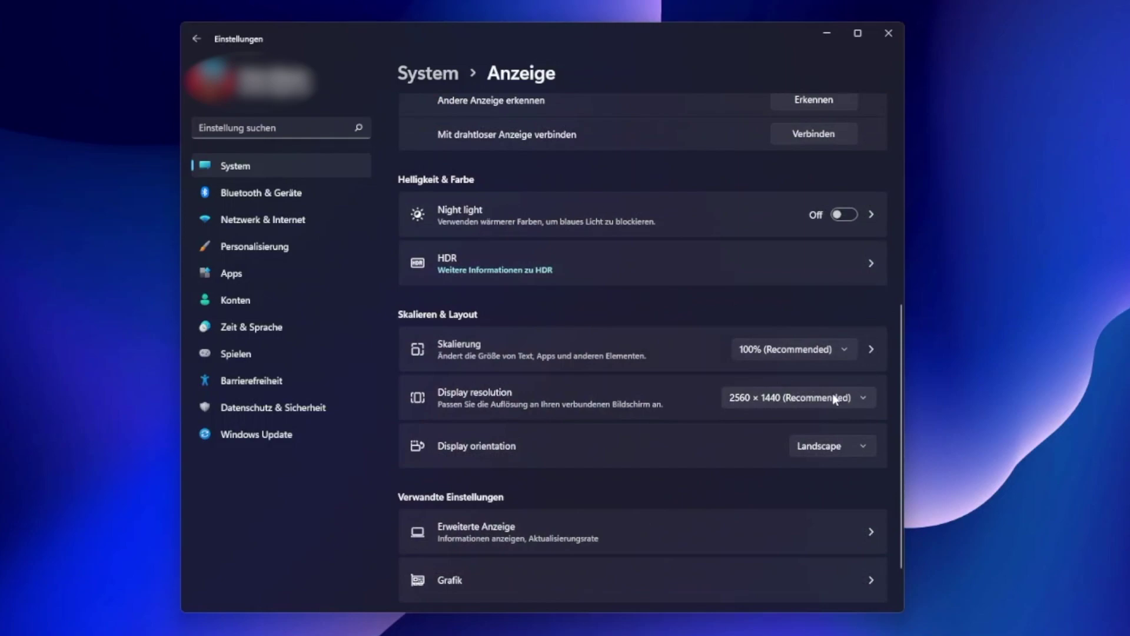
left_click(836, 399)
Load screenmirroring.app/receiver in Chrome on the Mac and select the displayed connection ID.
left_click(669, 355)
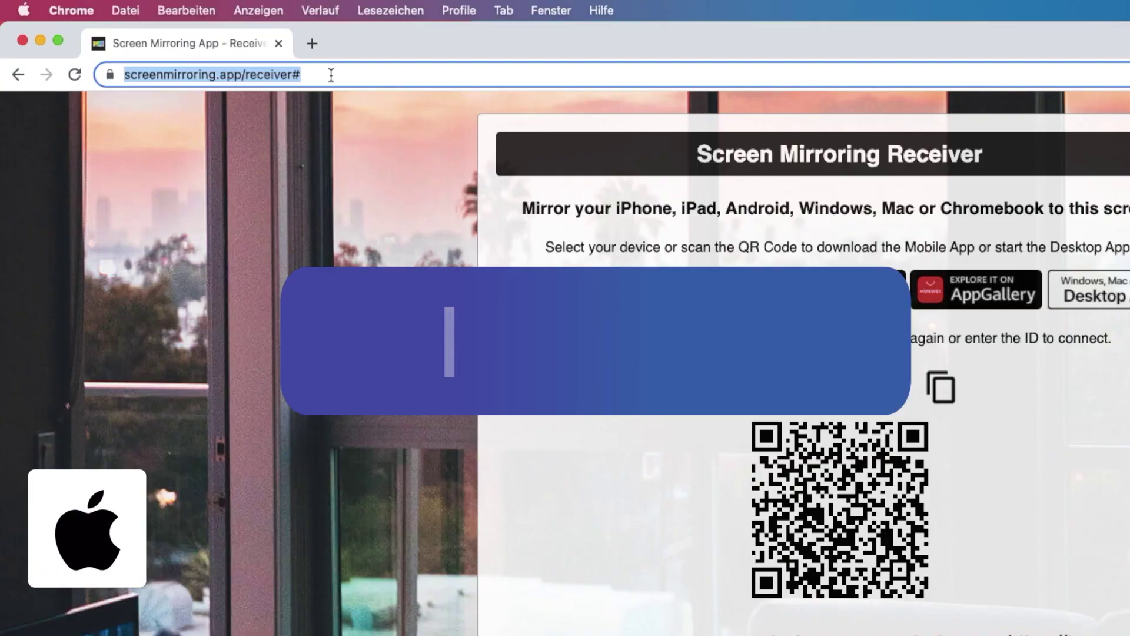
type("screenmirro")
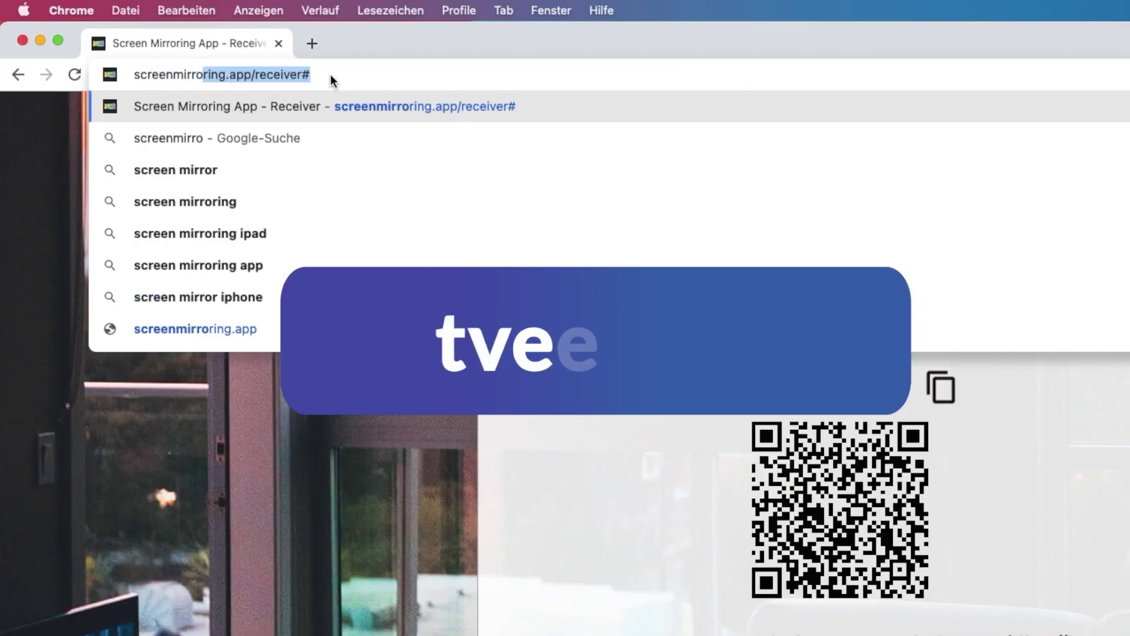
type("ring.app")
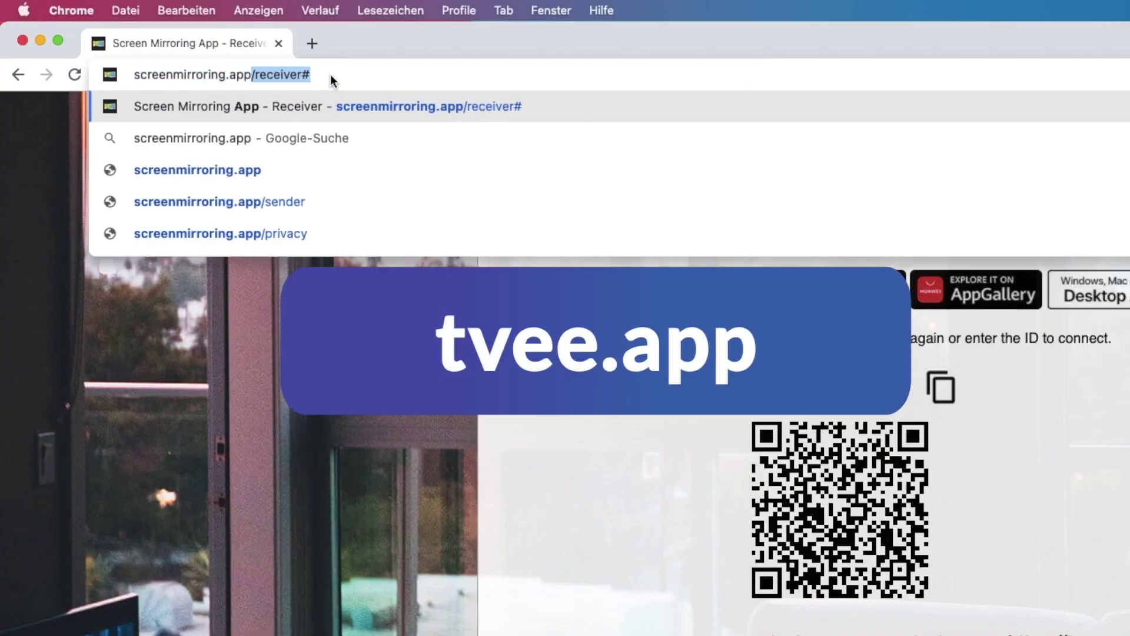
type("/re")
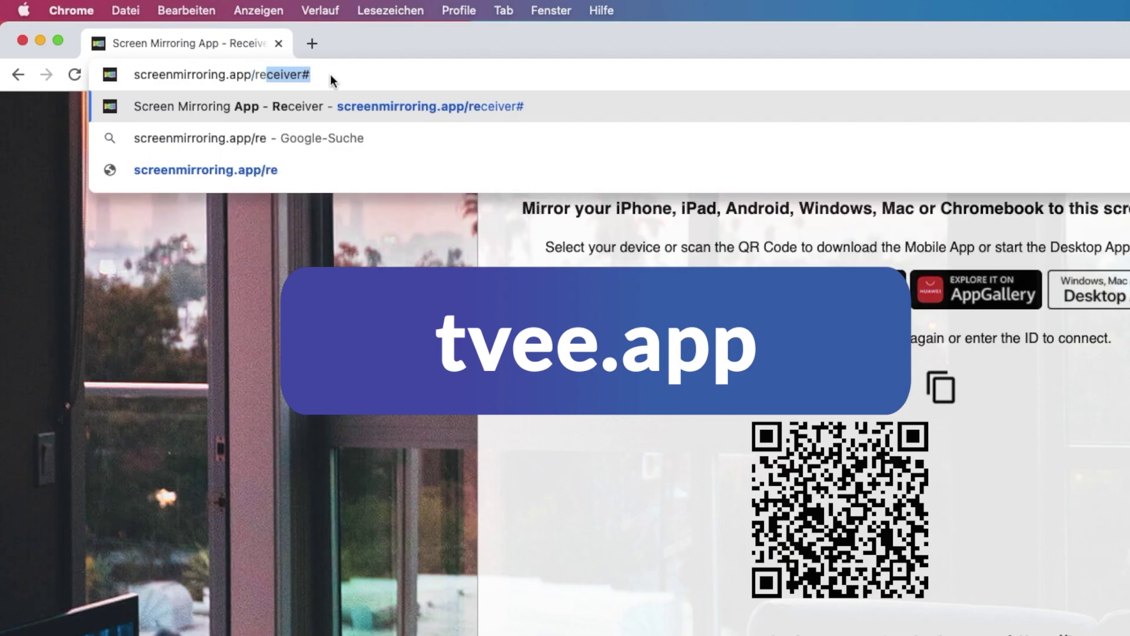
type("ceivv")
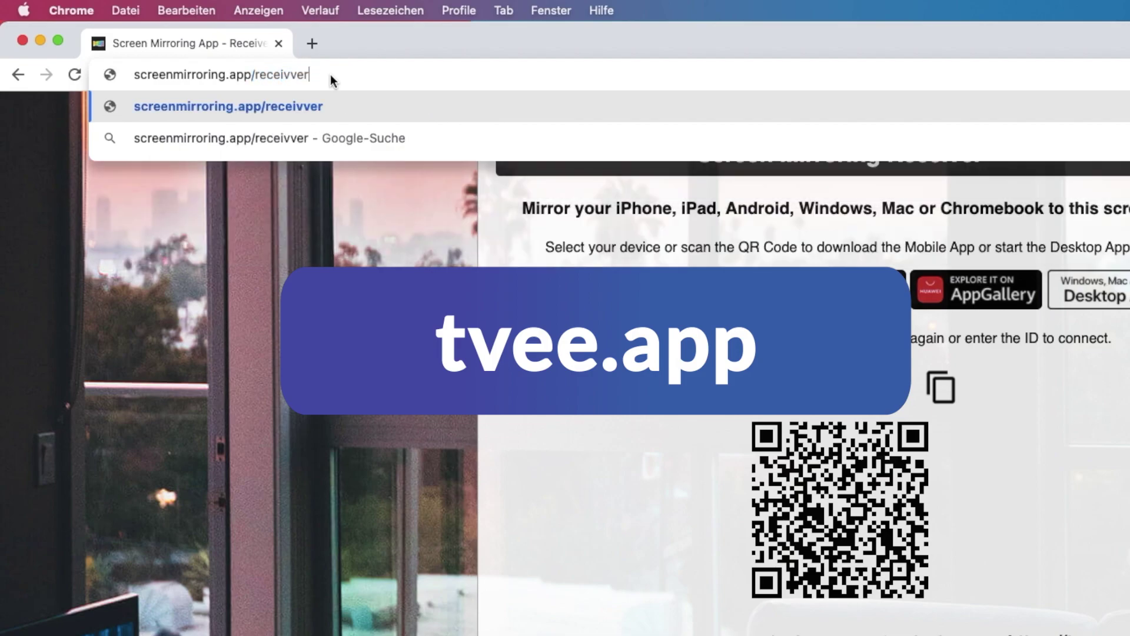
key("BackSpace")
type("er")
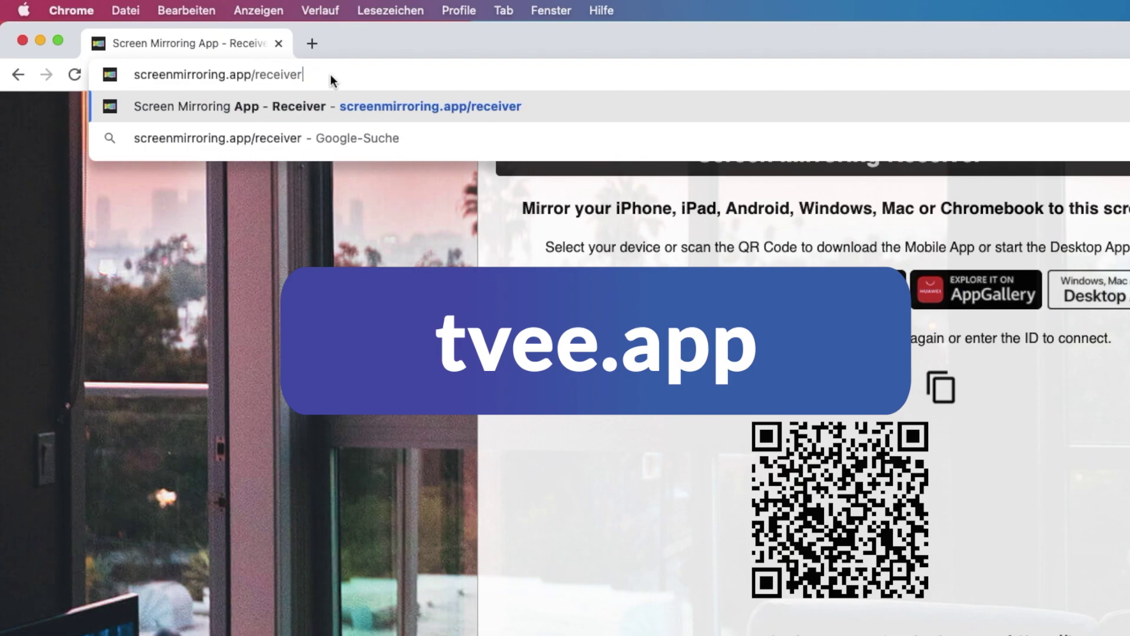
key("Return")
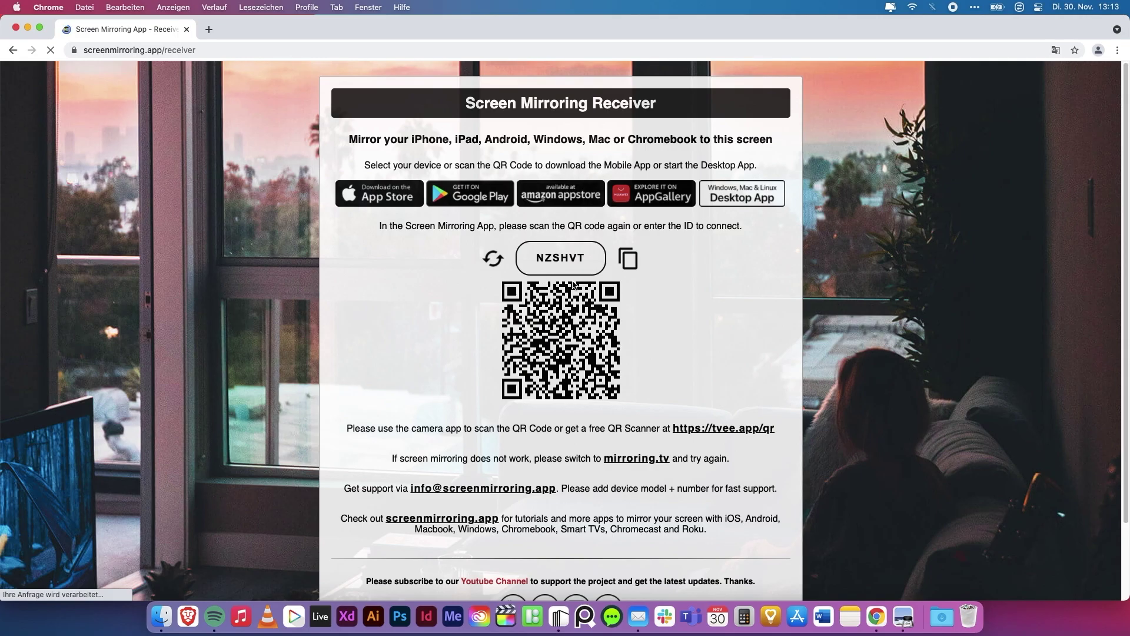
scroll(574, 285, "up", 5)
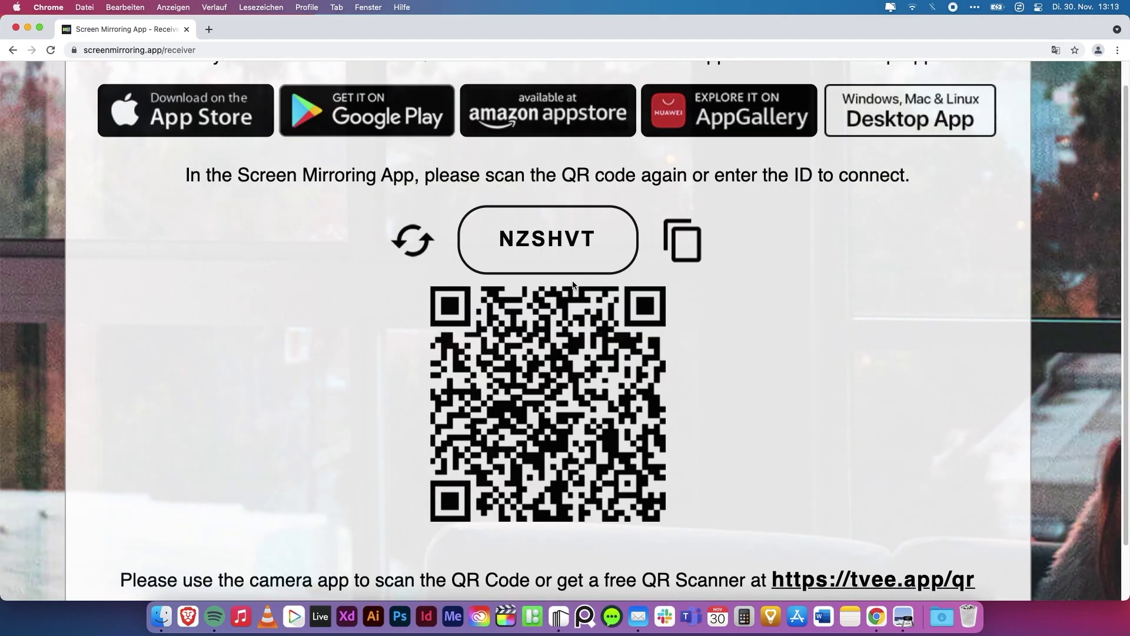
left_click_drag(594, 239, 505, 241)
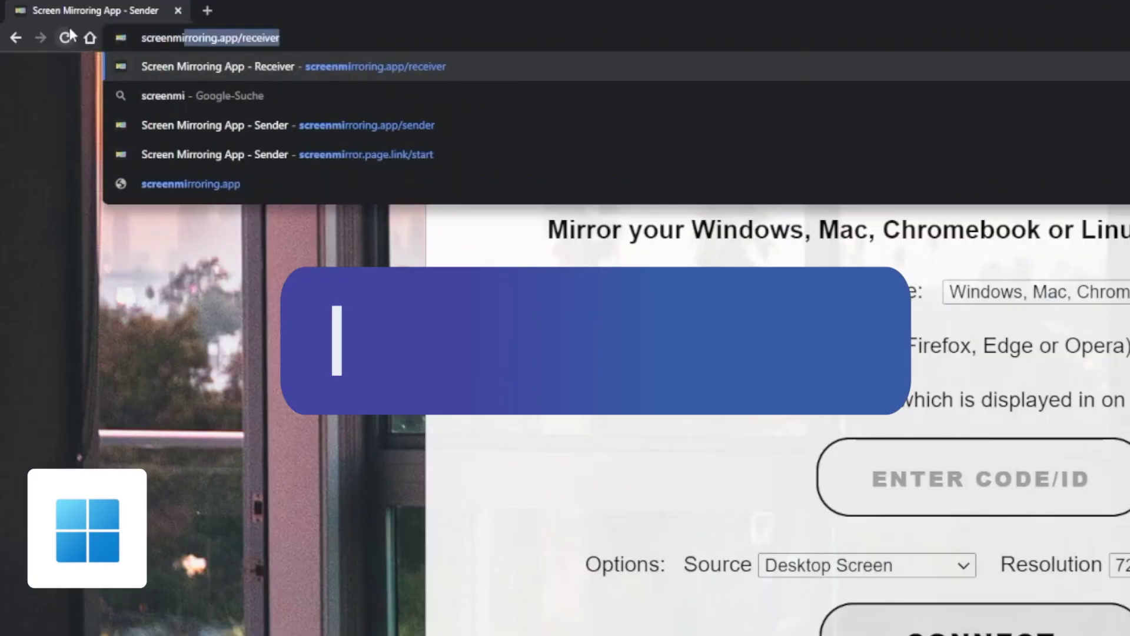
Load screenmirroring.app/sender and enter the MacBook receiver's connection code.
type("rroring")
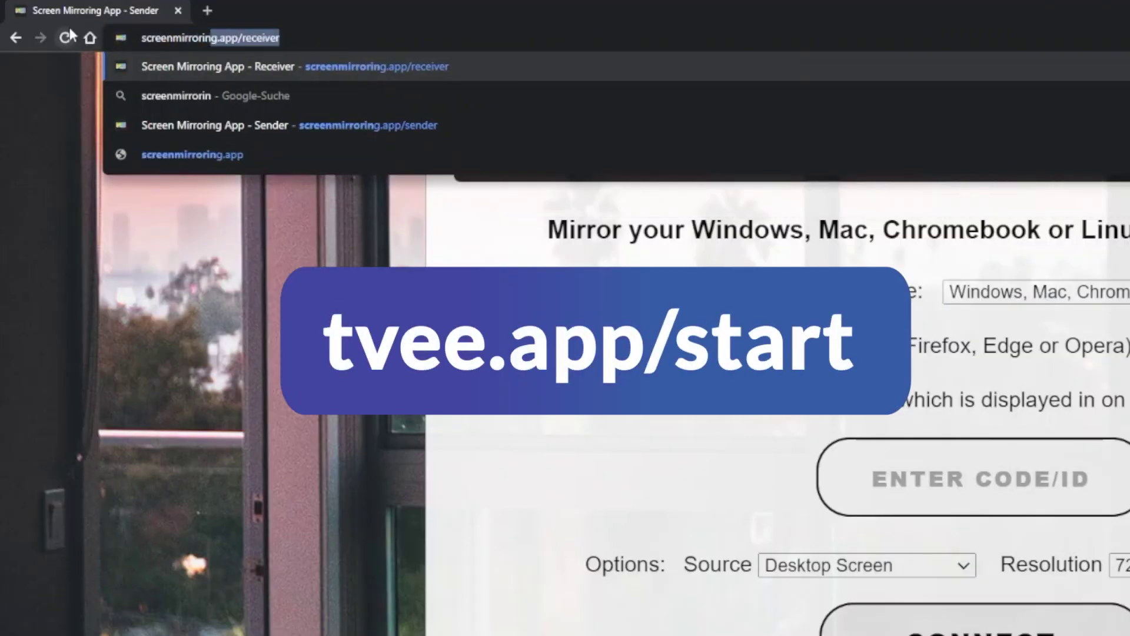
type(".app/")
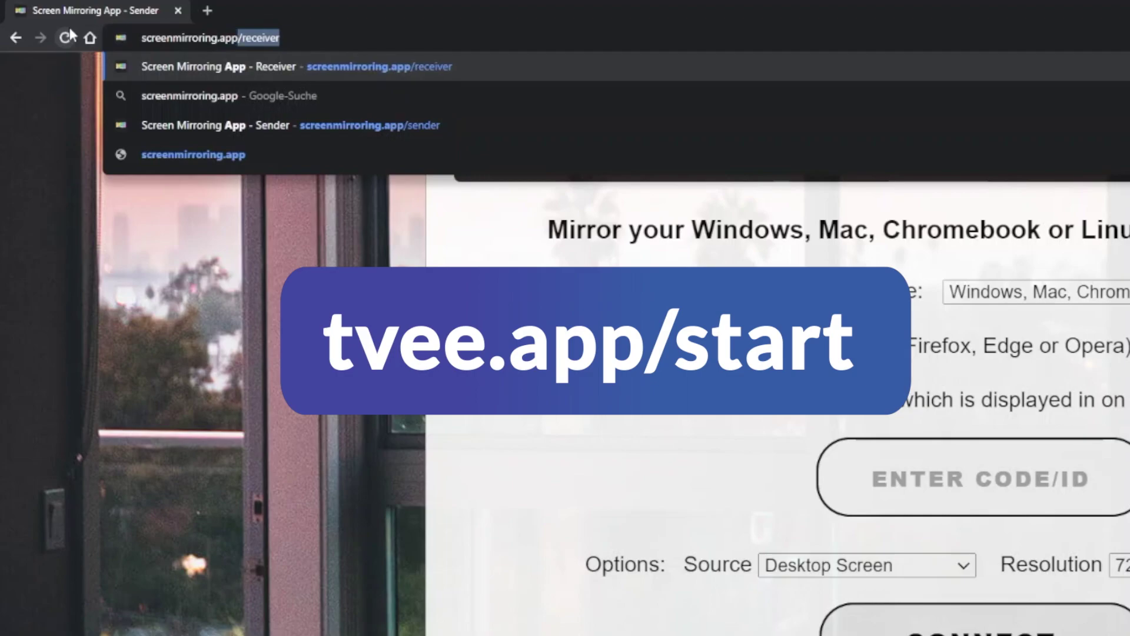
type("sender")
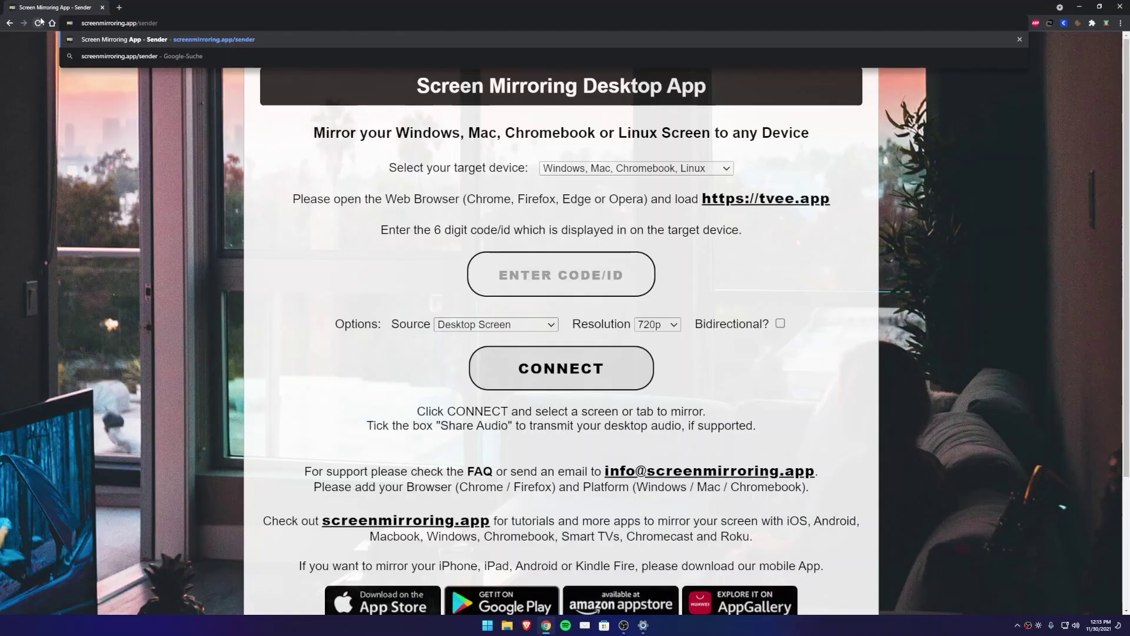
key("Return")
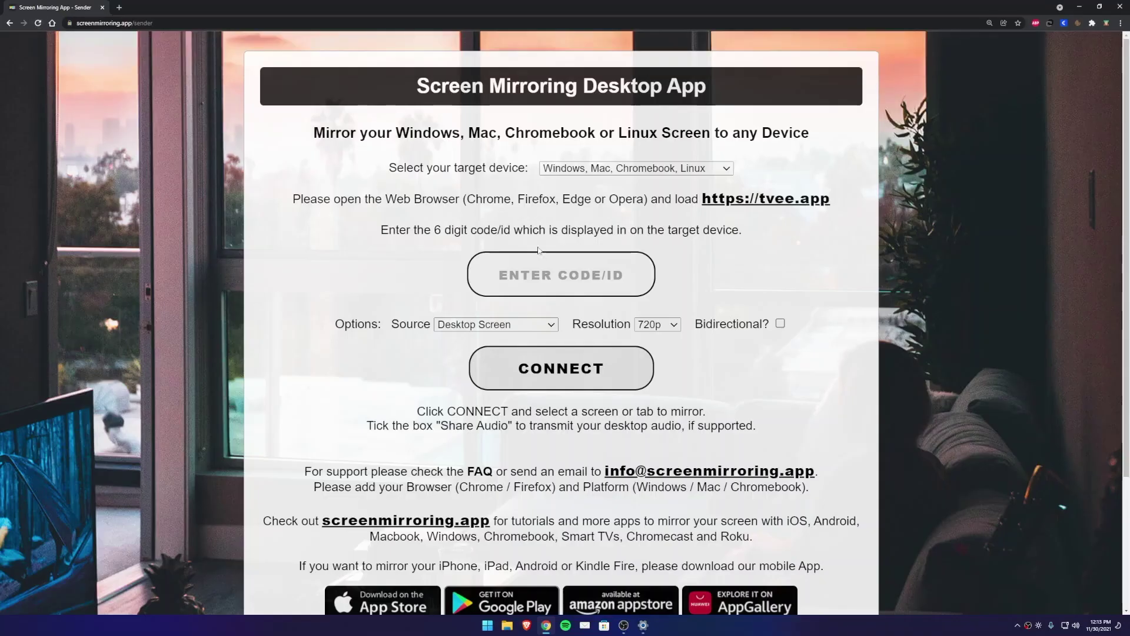
left_click(523, 272)
type("NZ")
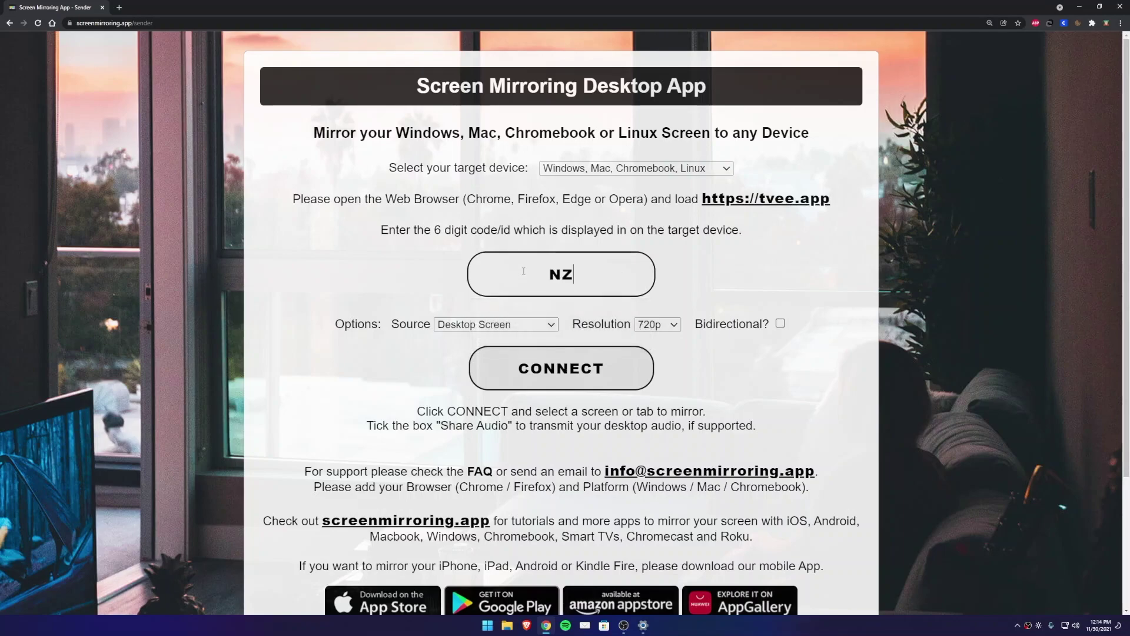
type("SHVT")
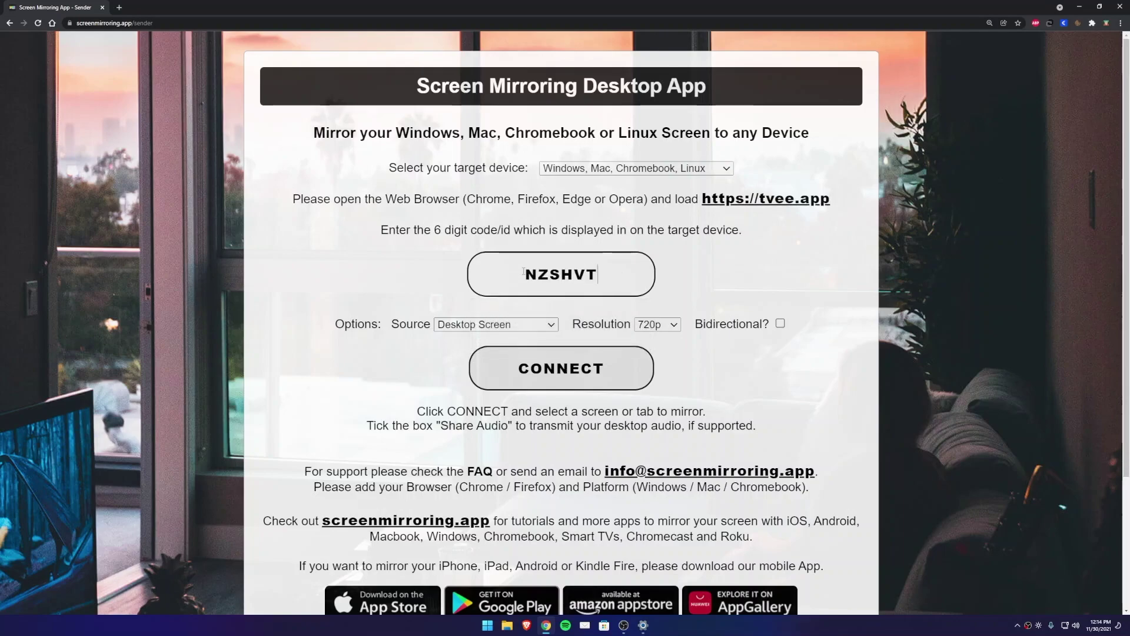
Set the mirroring resolution to 1080p after briefly trying Full.
left_click(648, 327)
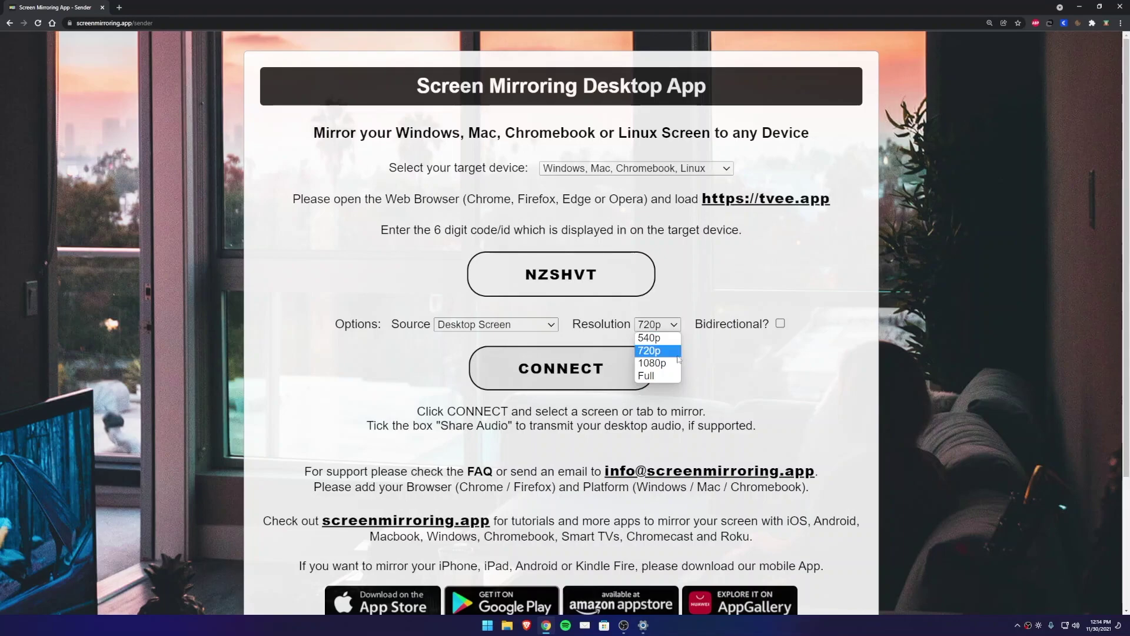
left_click(668, 365)
left_click(678, 324)
left_click(667, 376)
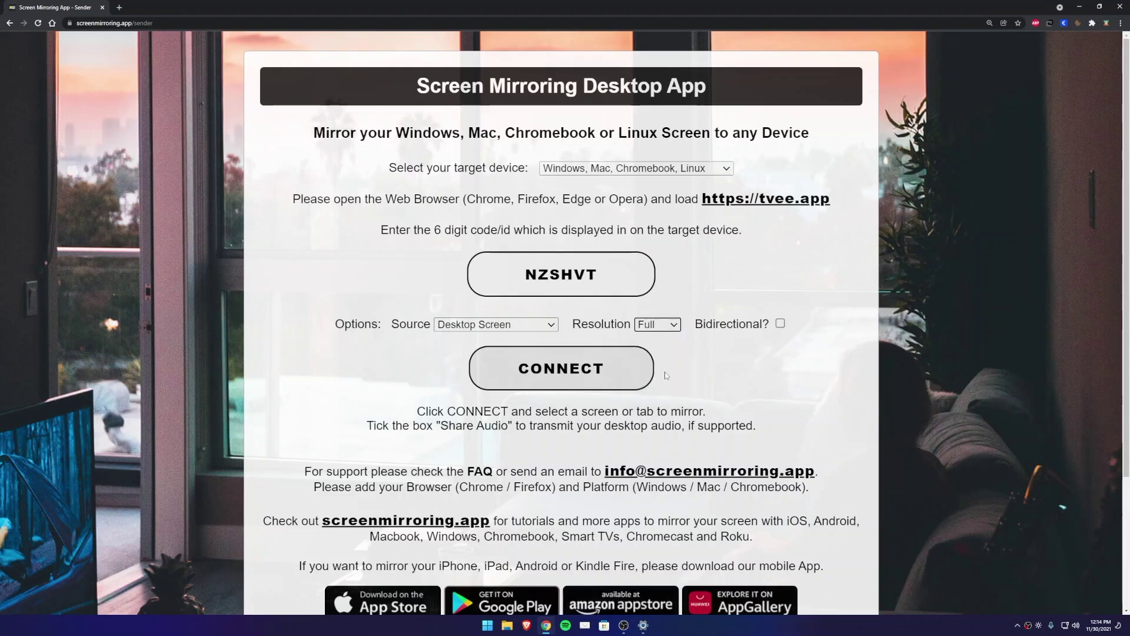
left_click(674, 327)
left_click(670, 365)
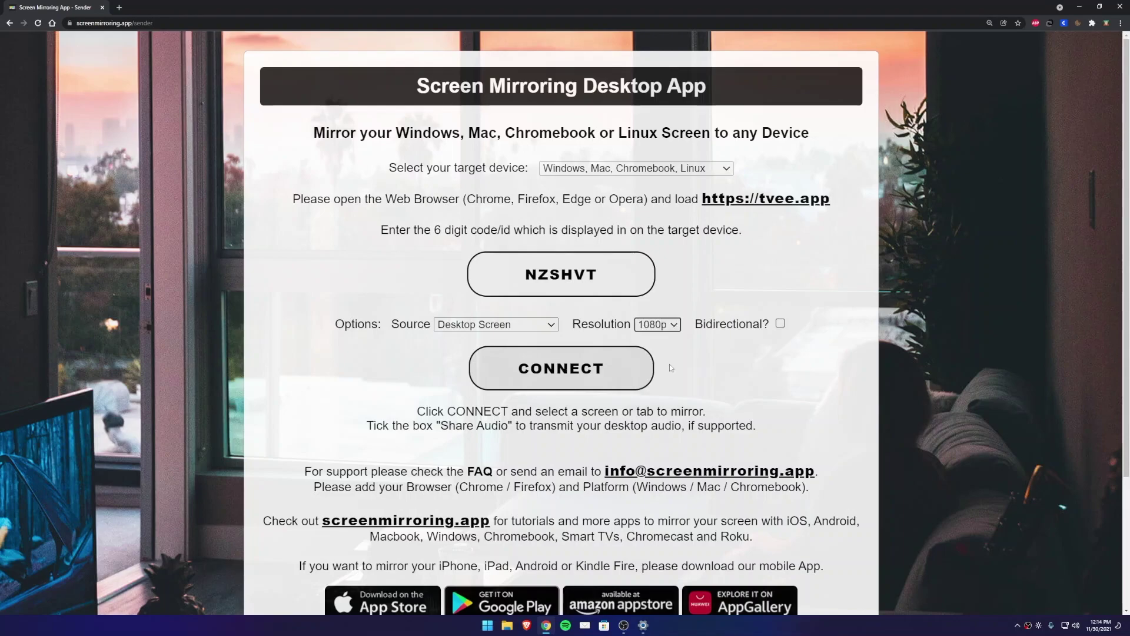
left_click(674, 329)
left_click(674, 328)
Connect and share Screen 2 to the MacBook receiver.
left_click(598, 377)
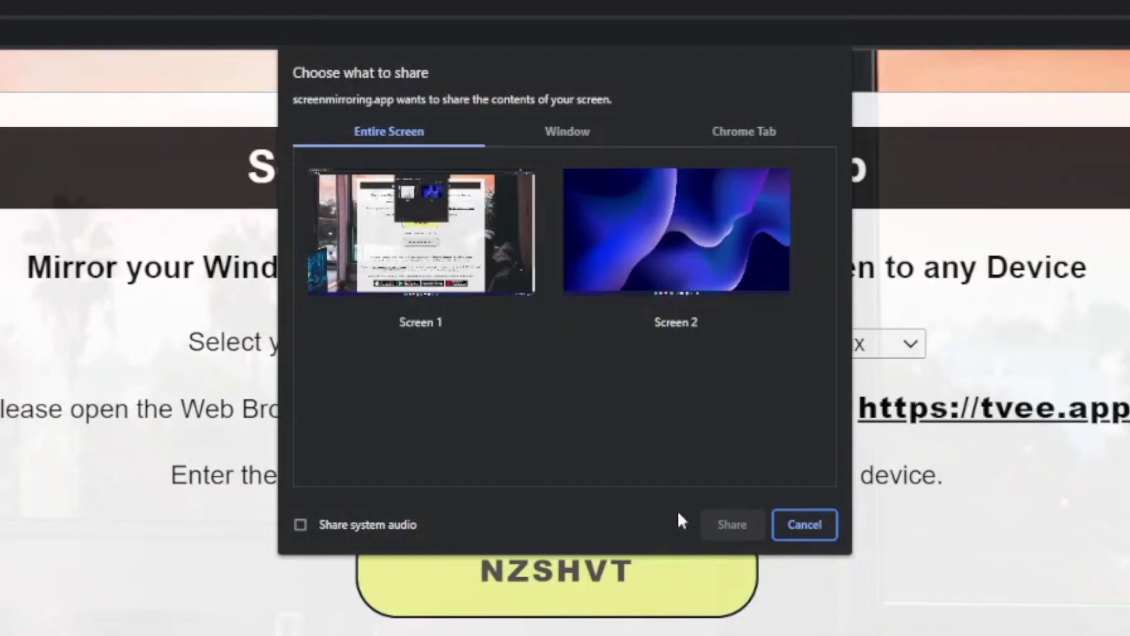
left_click(628, 255)
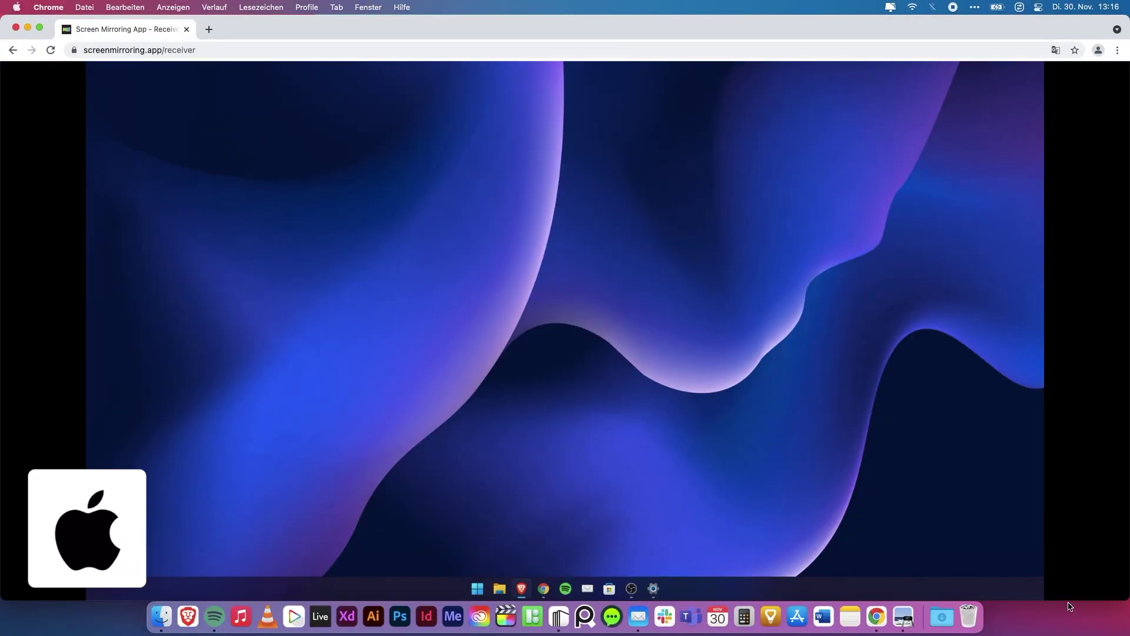
mouse_move(979, 530)
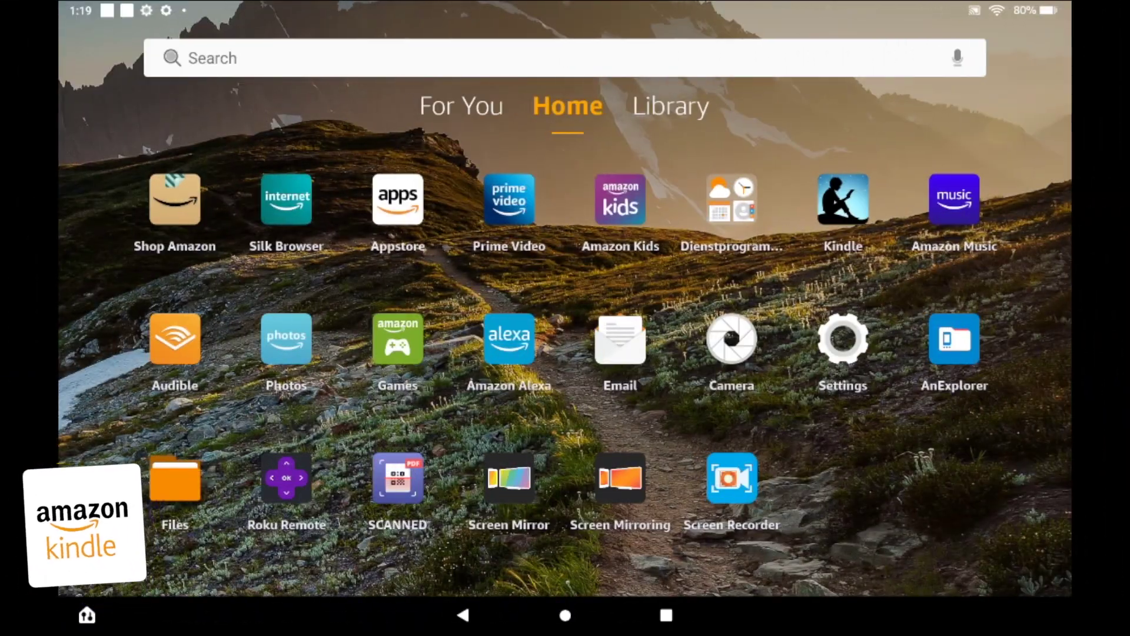
Open Silk Browser on the Kindle and reload screenmirroring.app/receiver for a fresh connection code.
left_click(286, 199)
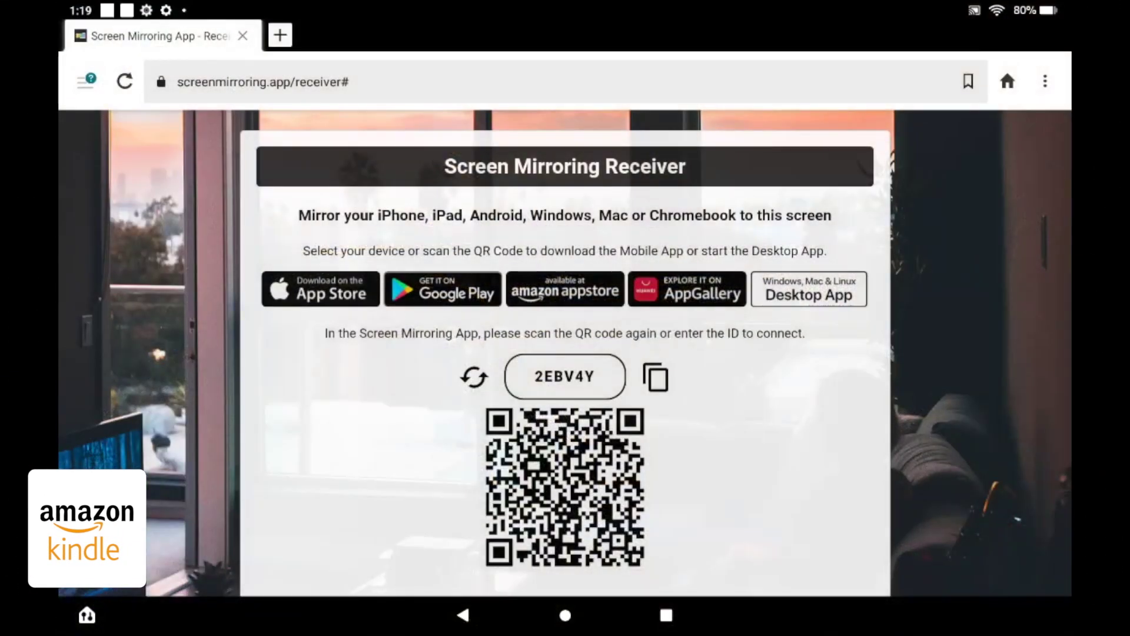
left_click(263, 82)
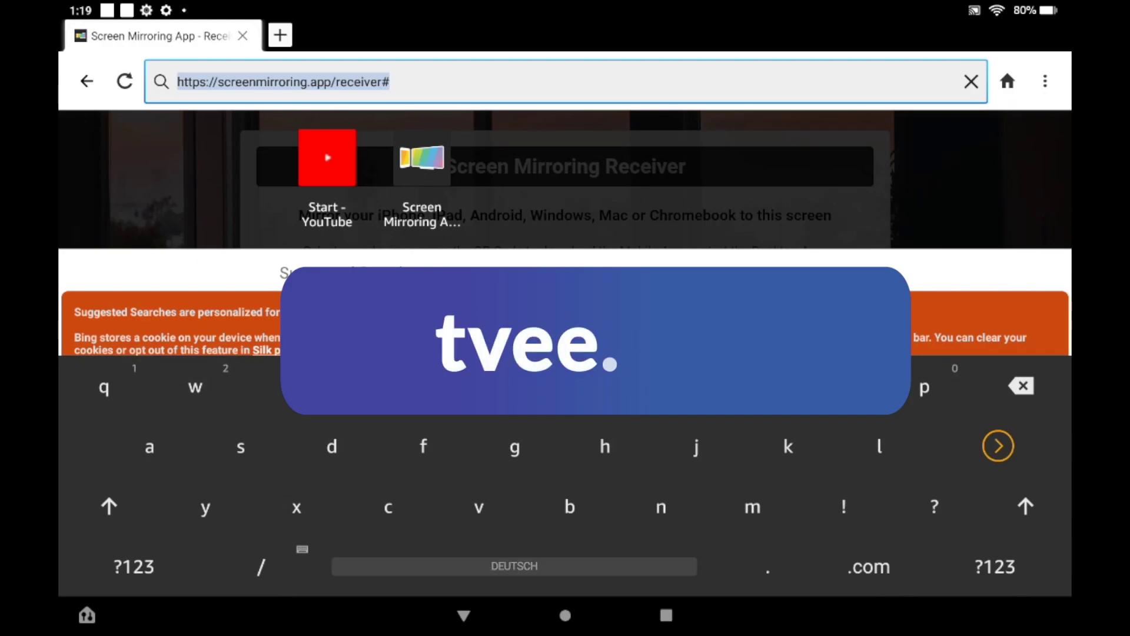
left_click(998, 445)
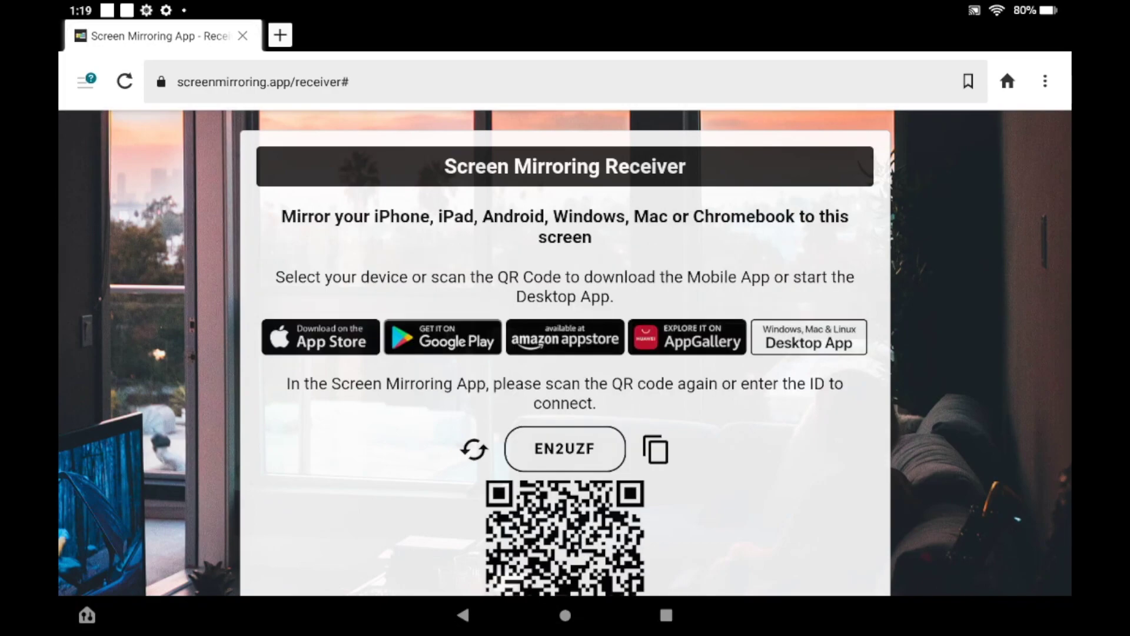
scroll(565, 354, "down", 1)
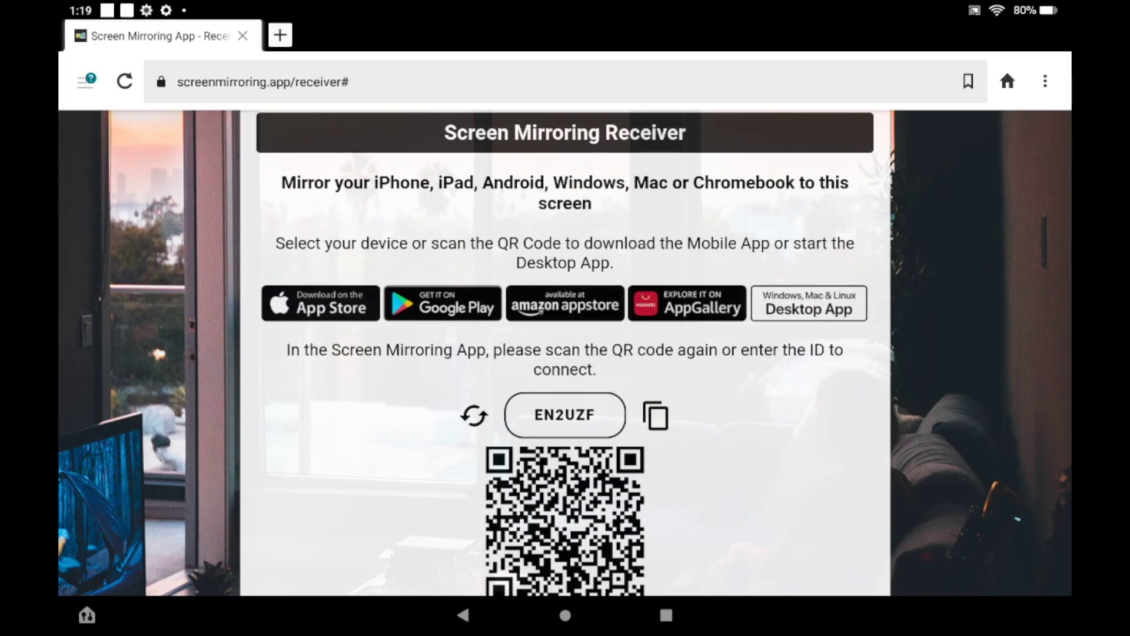
scroll(566, 353, "down", 5)
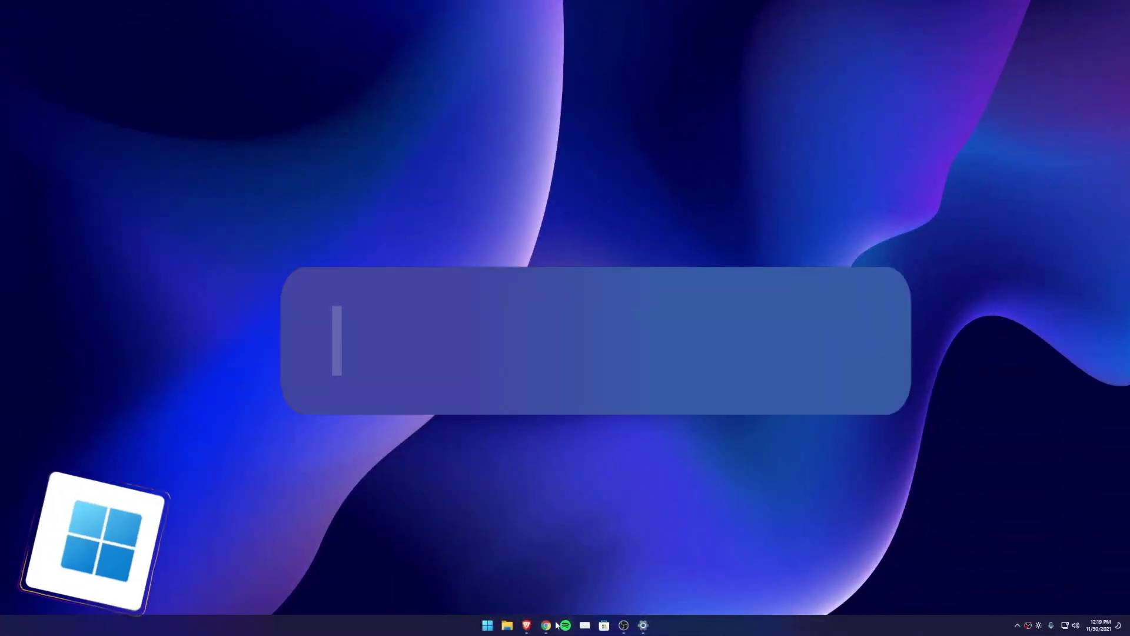
On the sender page, replace the old code with the Kindle's connection code and choose 720p.
mouse_move(547, 625)
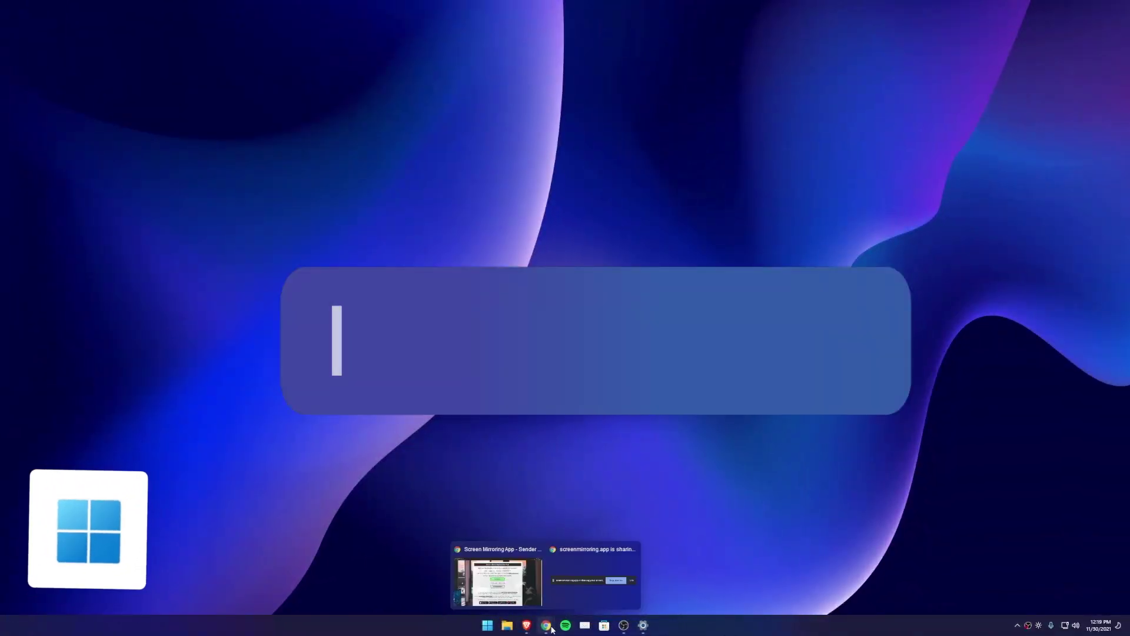
left_click(521, 600)
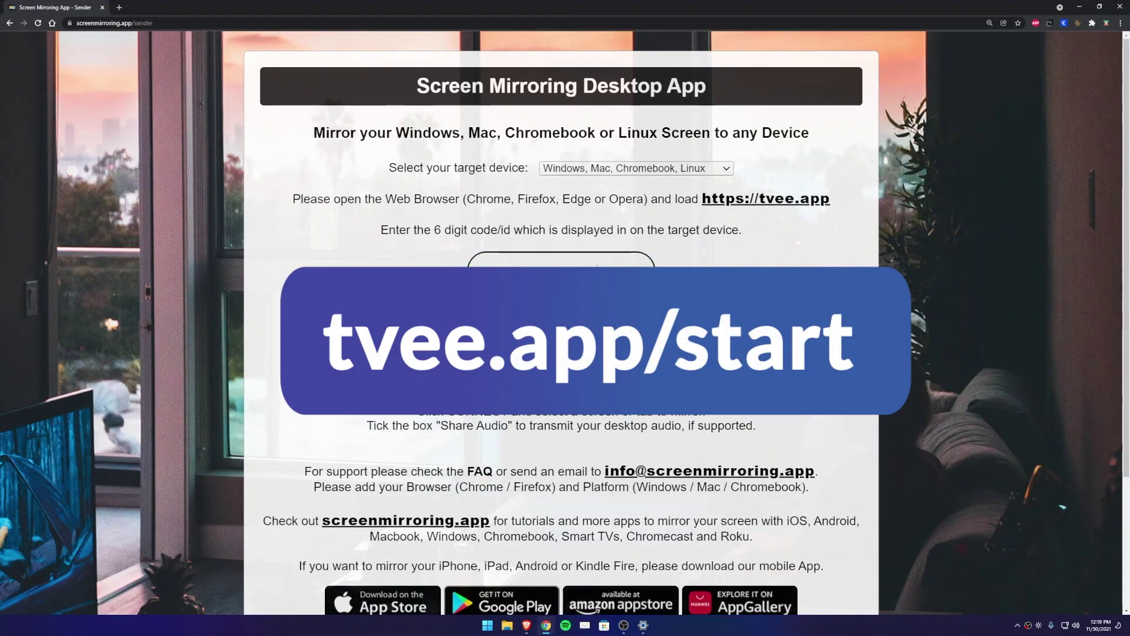
key("ctrl+a")
type("EN2")
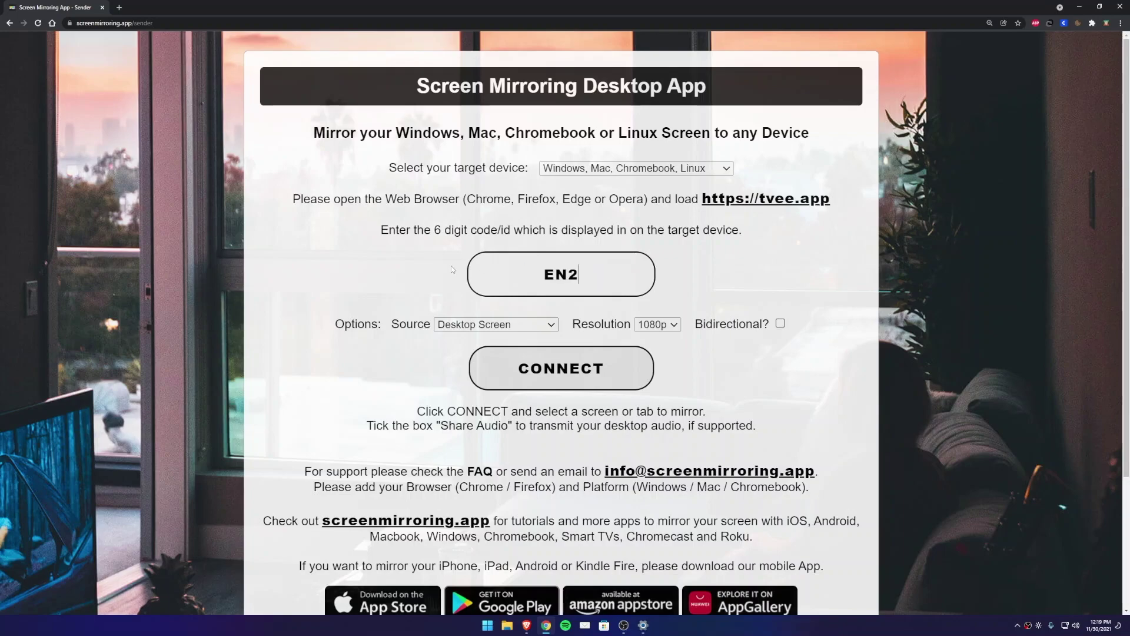
type("UZ")
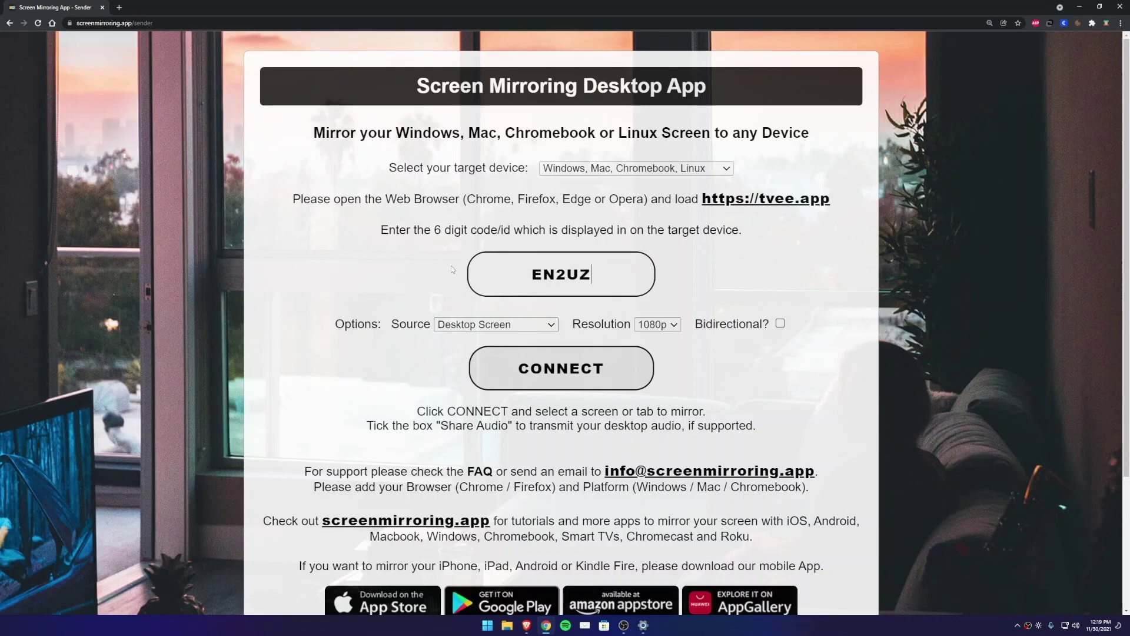
type("F")
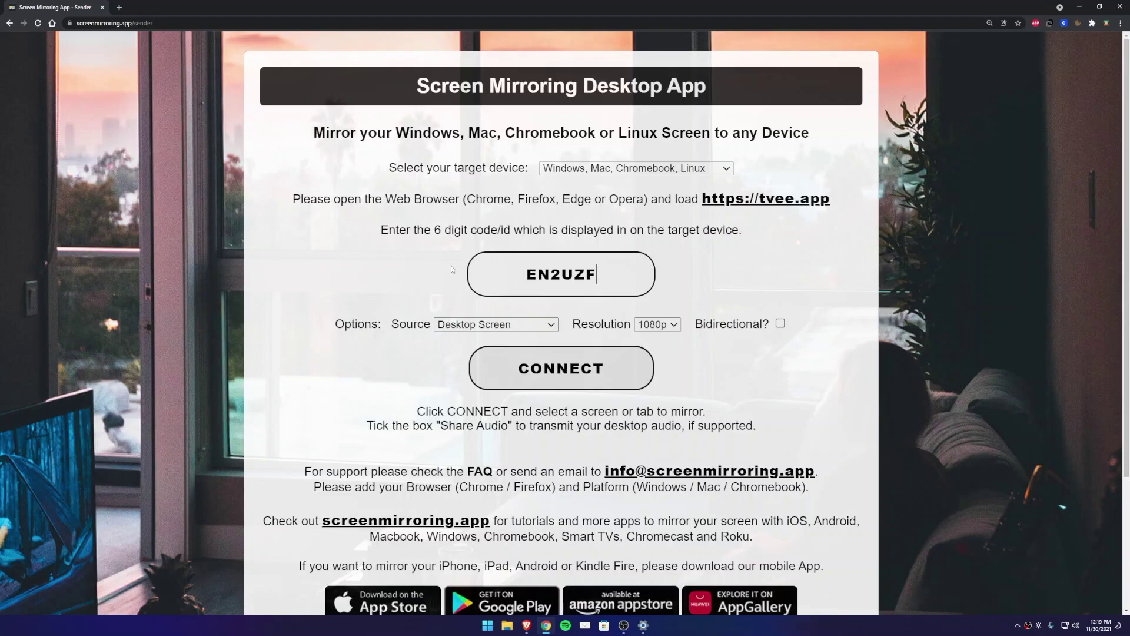
left_click(668, 325)
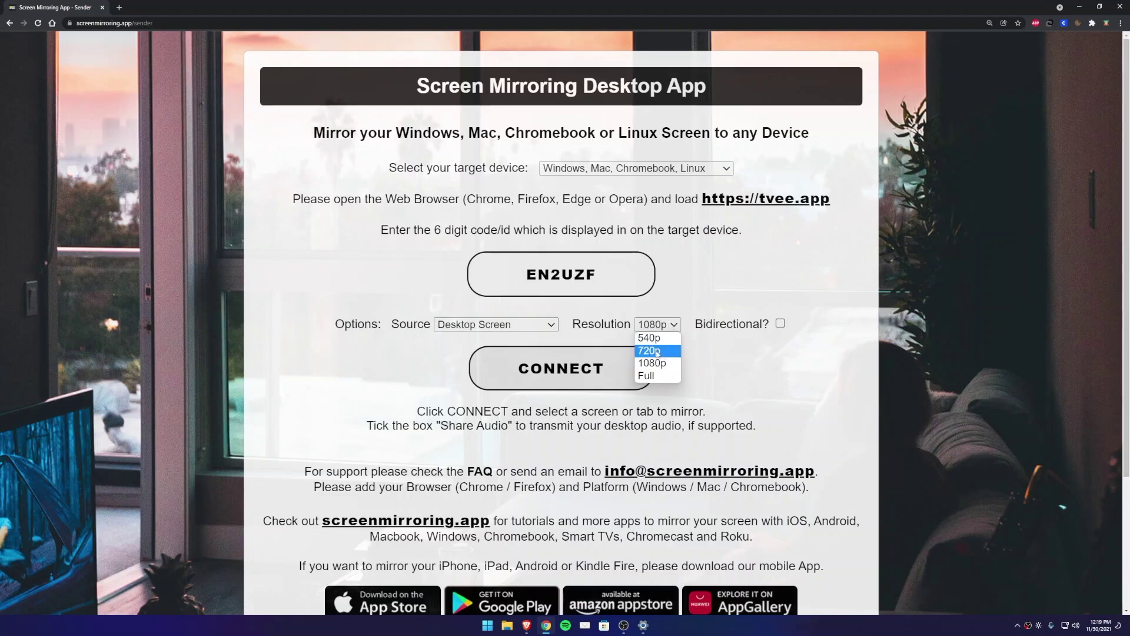
left_click(656, 352)
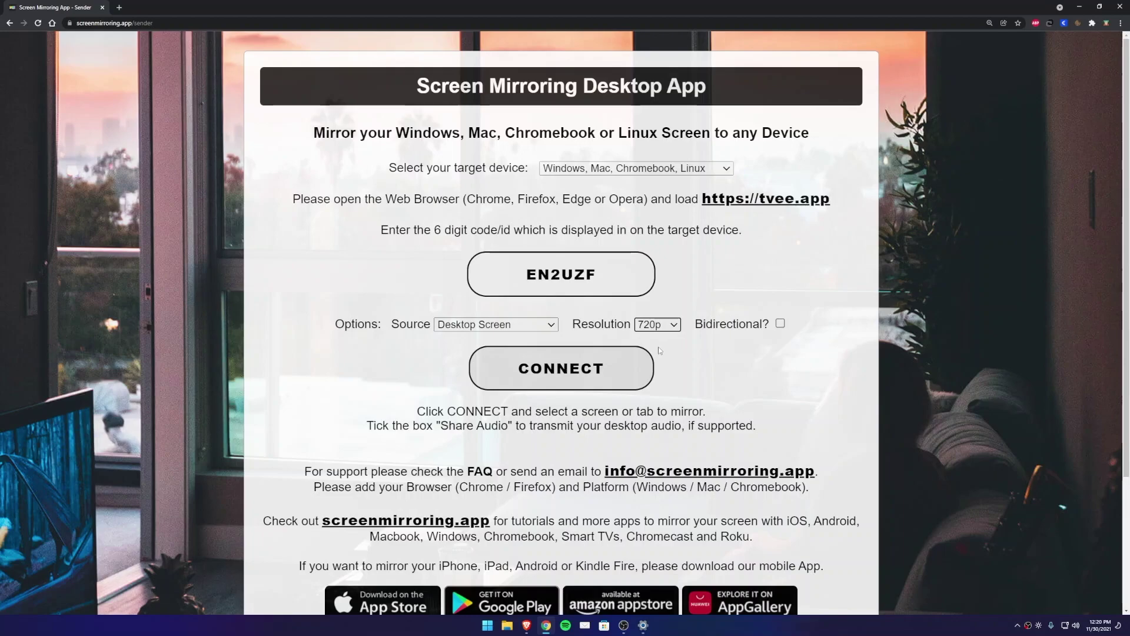
Keep 720p, connect to the Kindle, and pick Screen 2 to share.
left_click(670, 330)
left_click(625, 376)
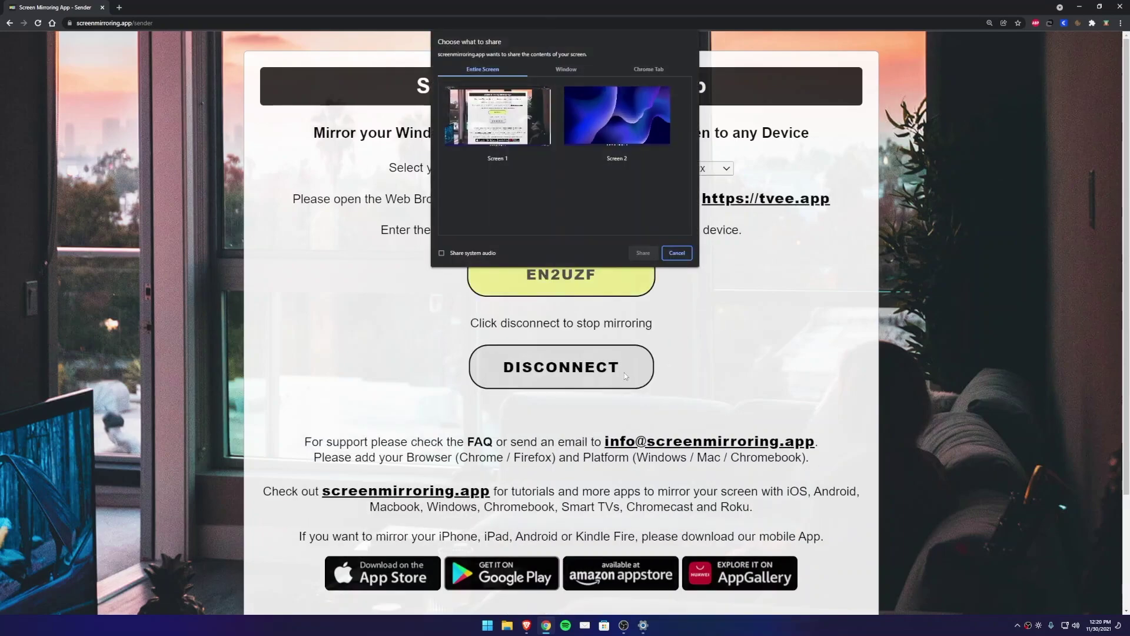
left_click(629, 131)
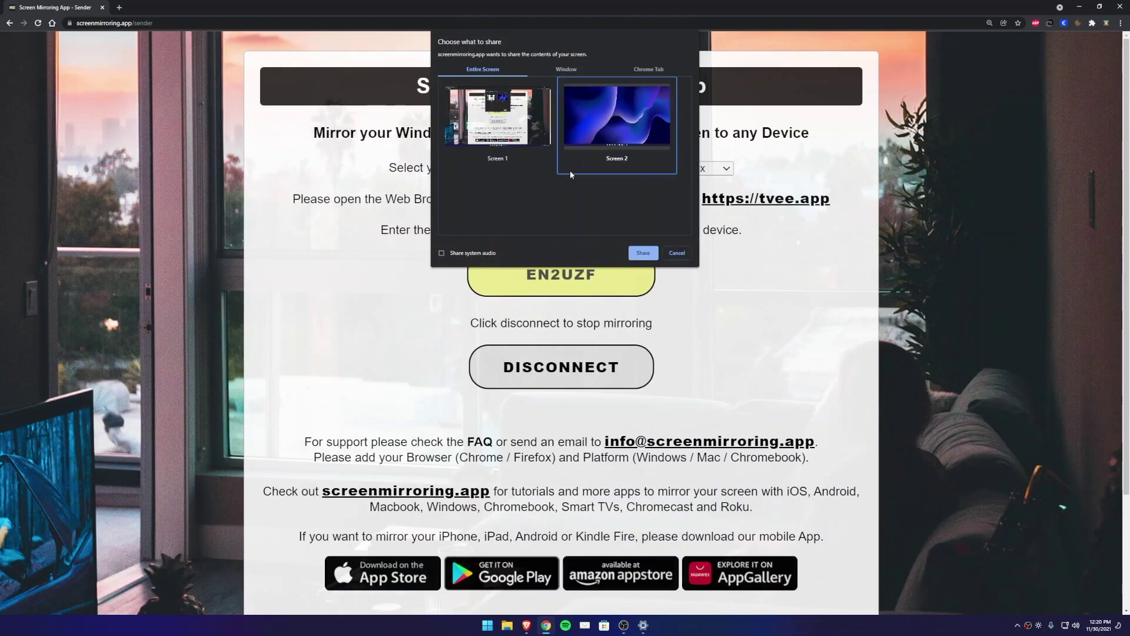